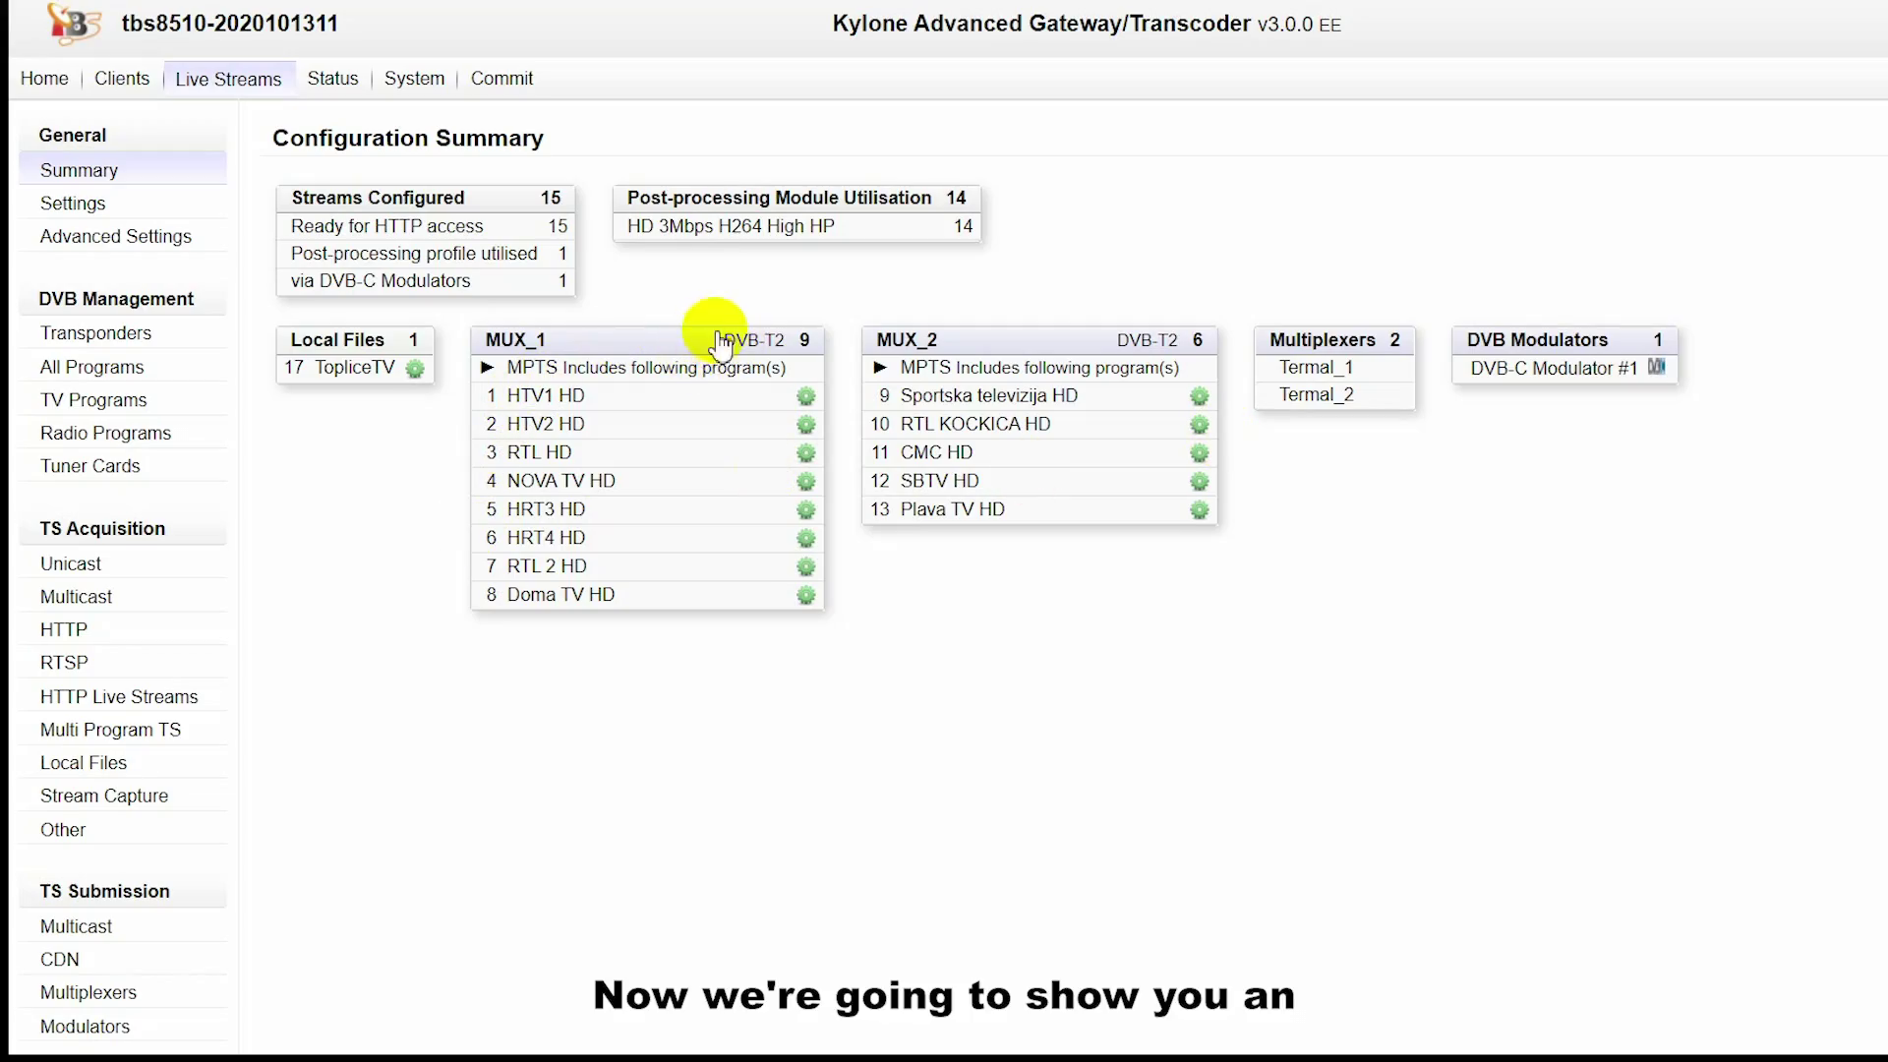
# Step: Review the MUX_1 transponder, the DVB-C modulator and the post-processing module utilisation in the configuration summary
pyautogui.moveTo(707, 315); pyautogui.dragTo(773, 340)
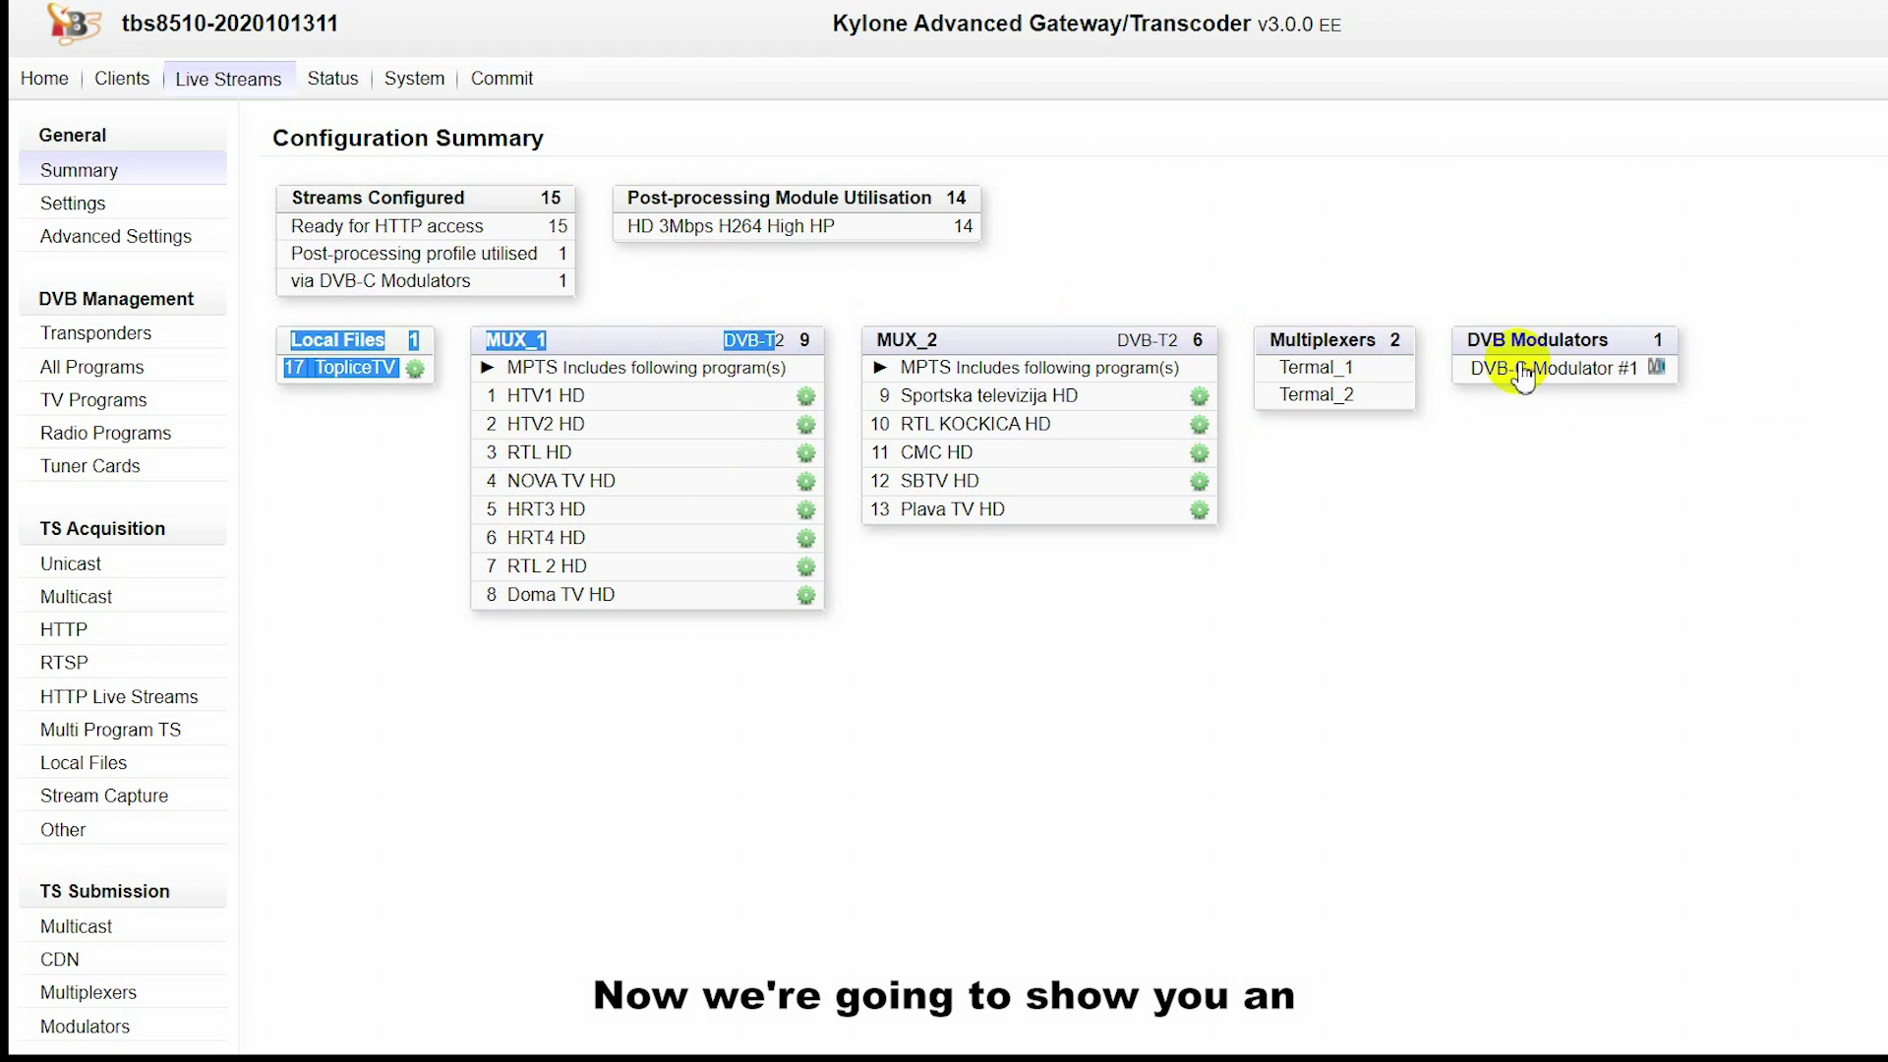
pyautogui.moveTo(1473, 368); pyautogui.dragTo(1511, 368)
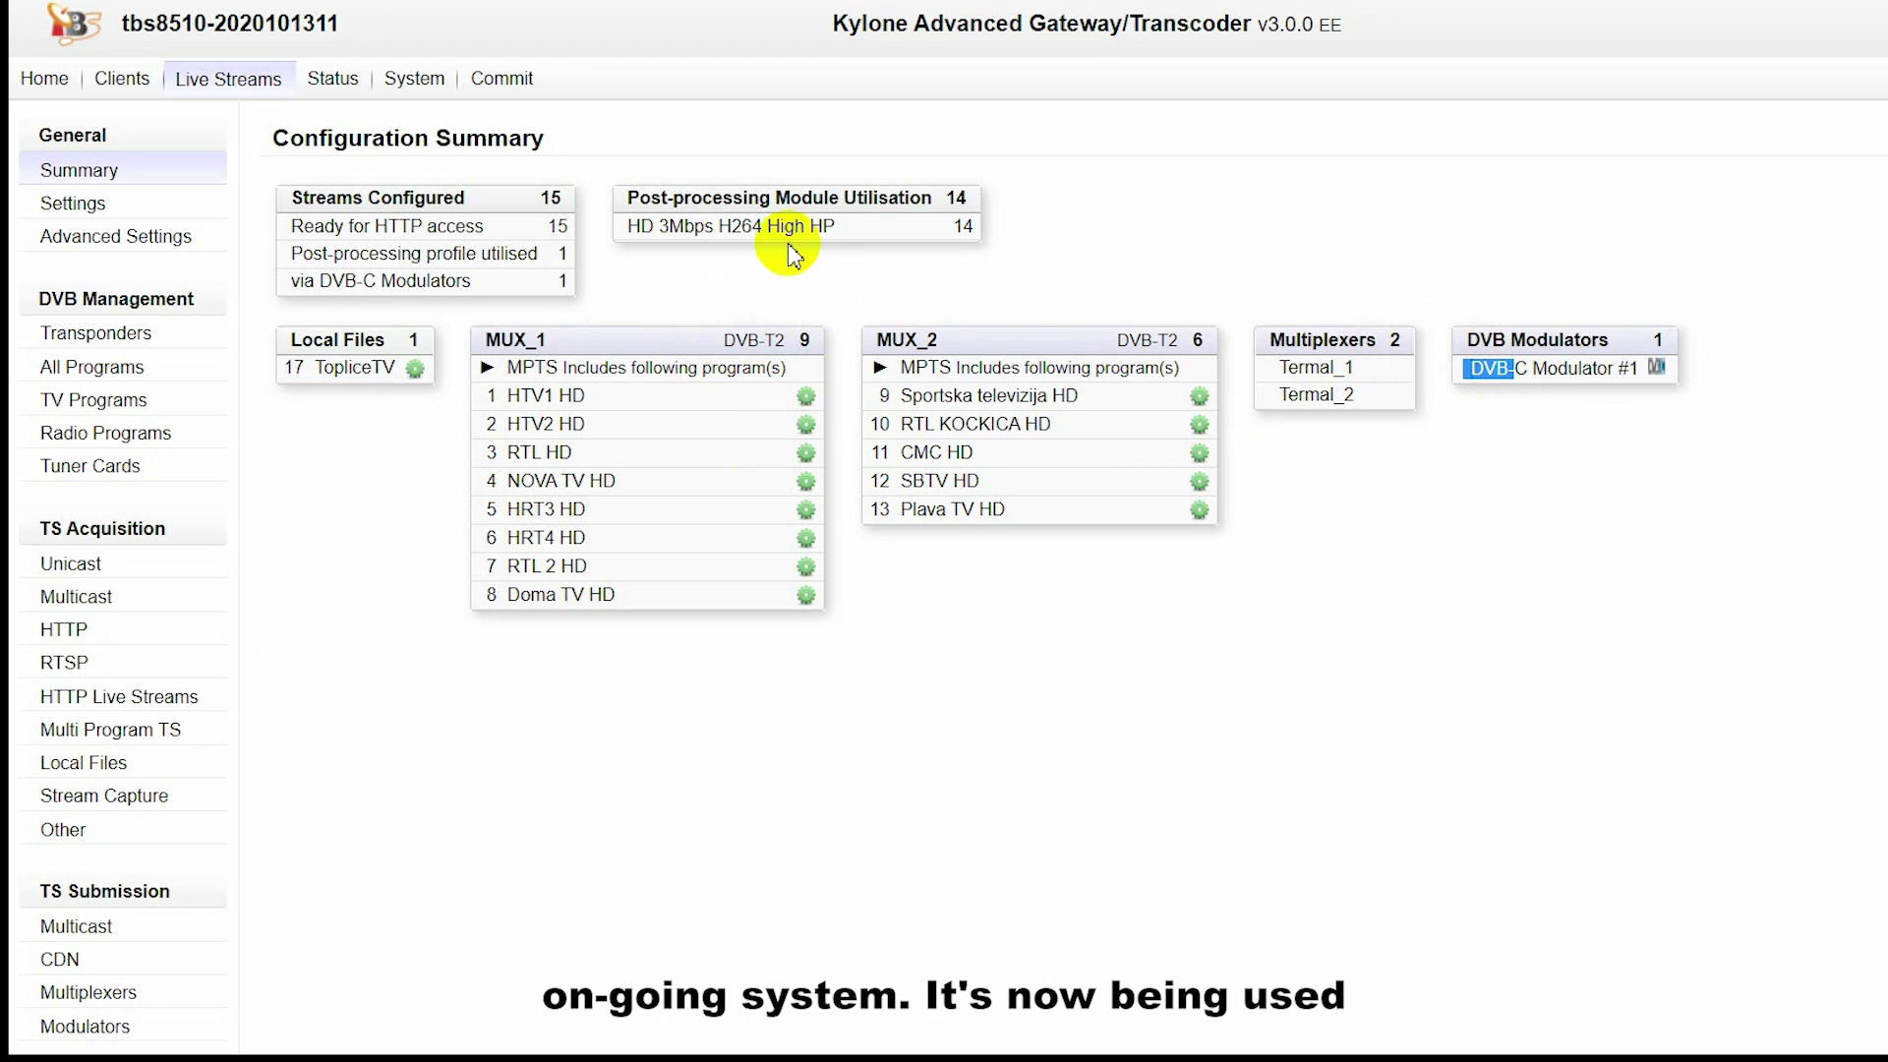
pyautogui.moveTo(627, 226); pyautogui.dragTo(809, 228)
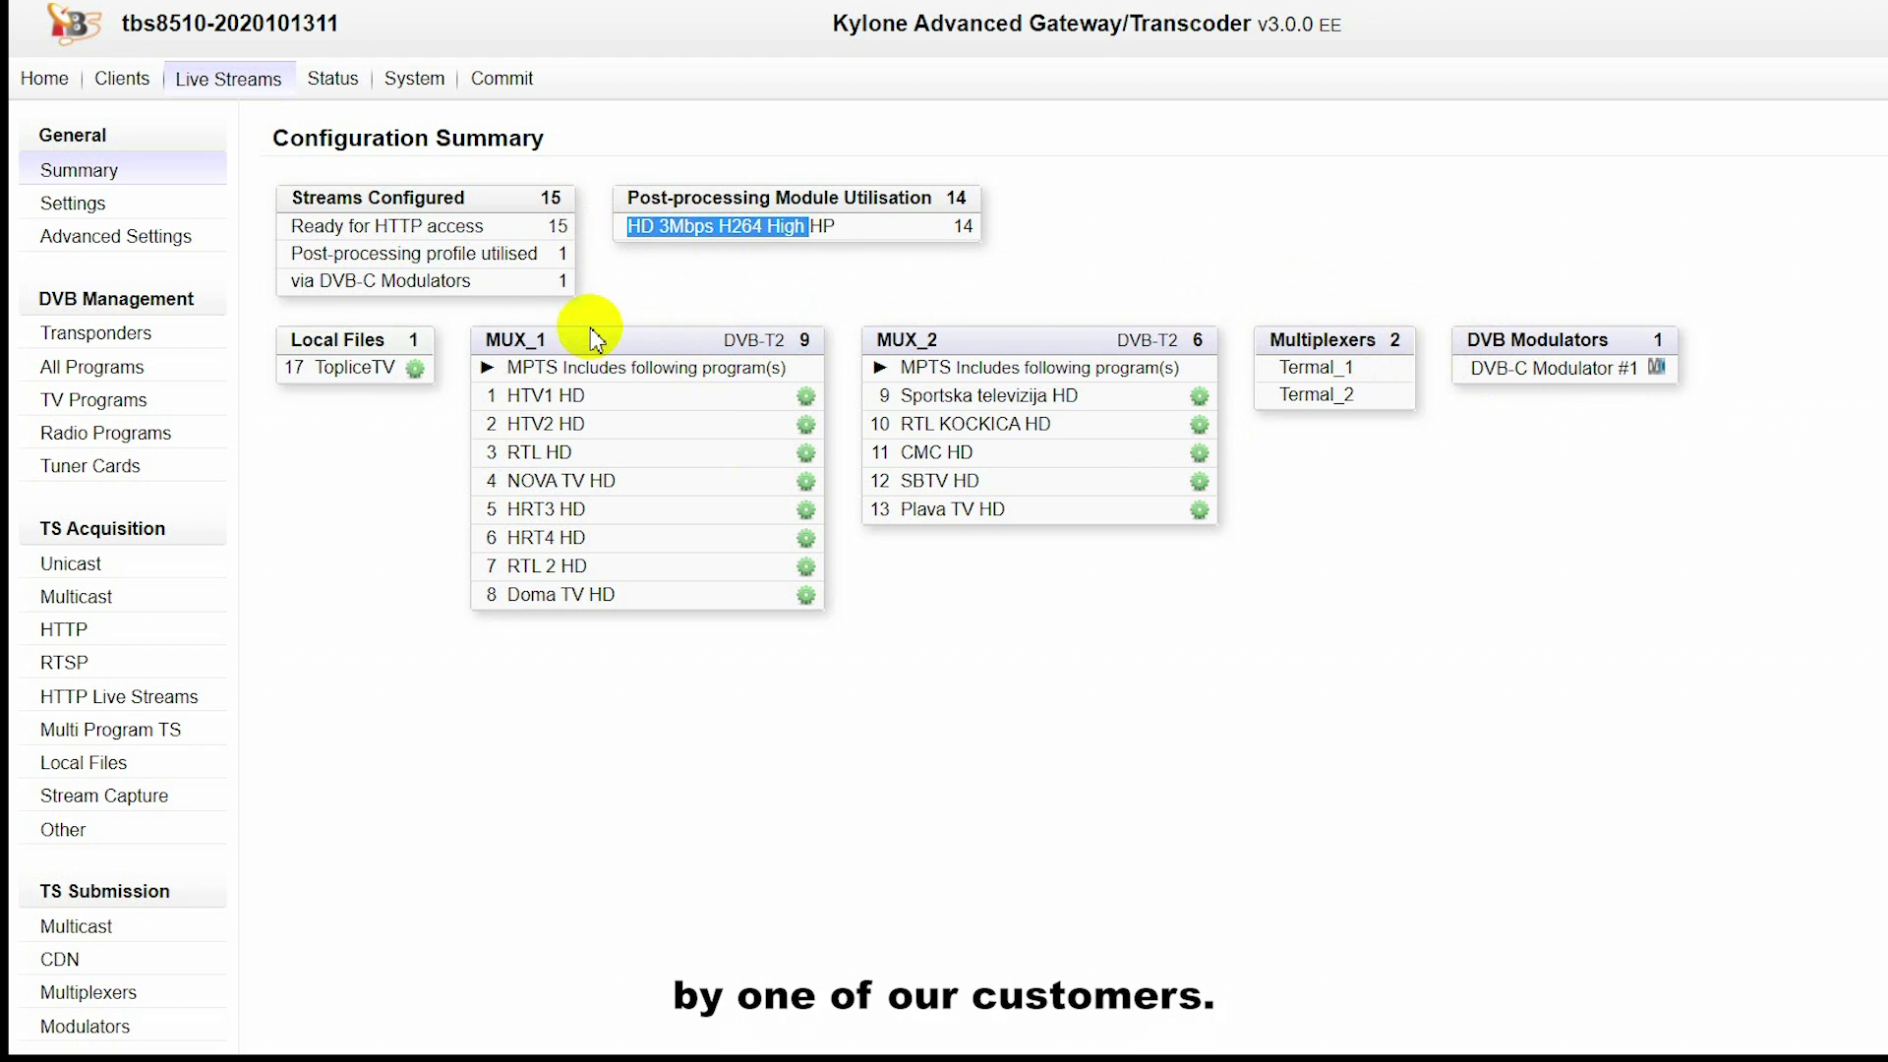
# Step: Check the tuner cards, the MUX_1 transponder's system and frequency, and the list of programs it carries
pyautogui.click(81, 466)
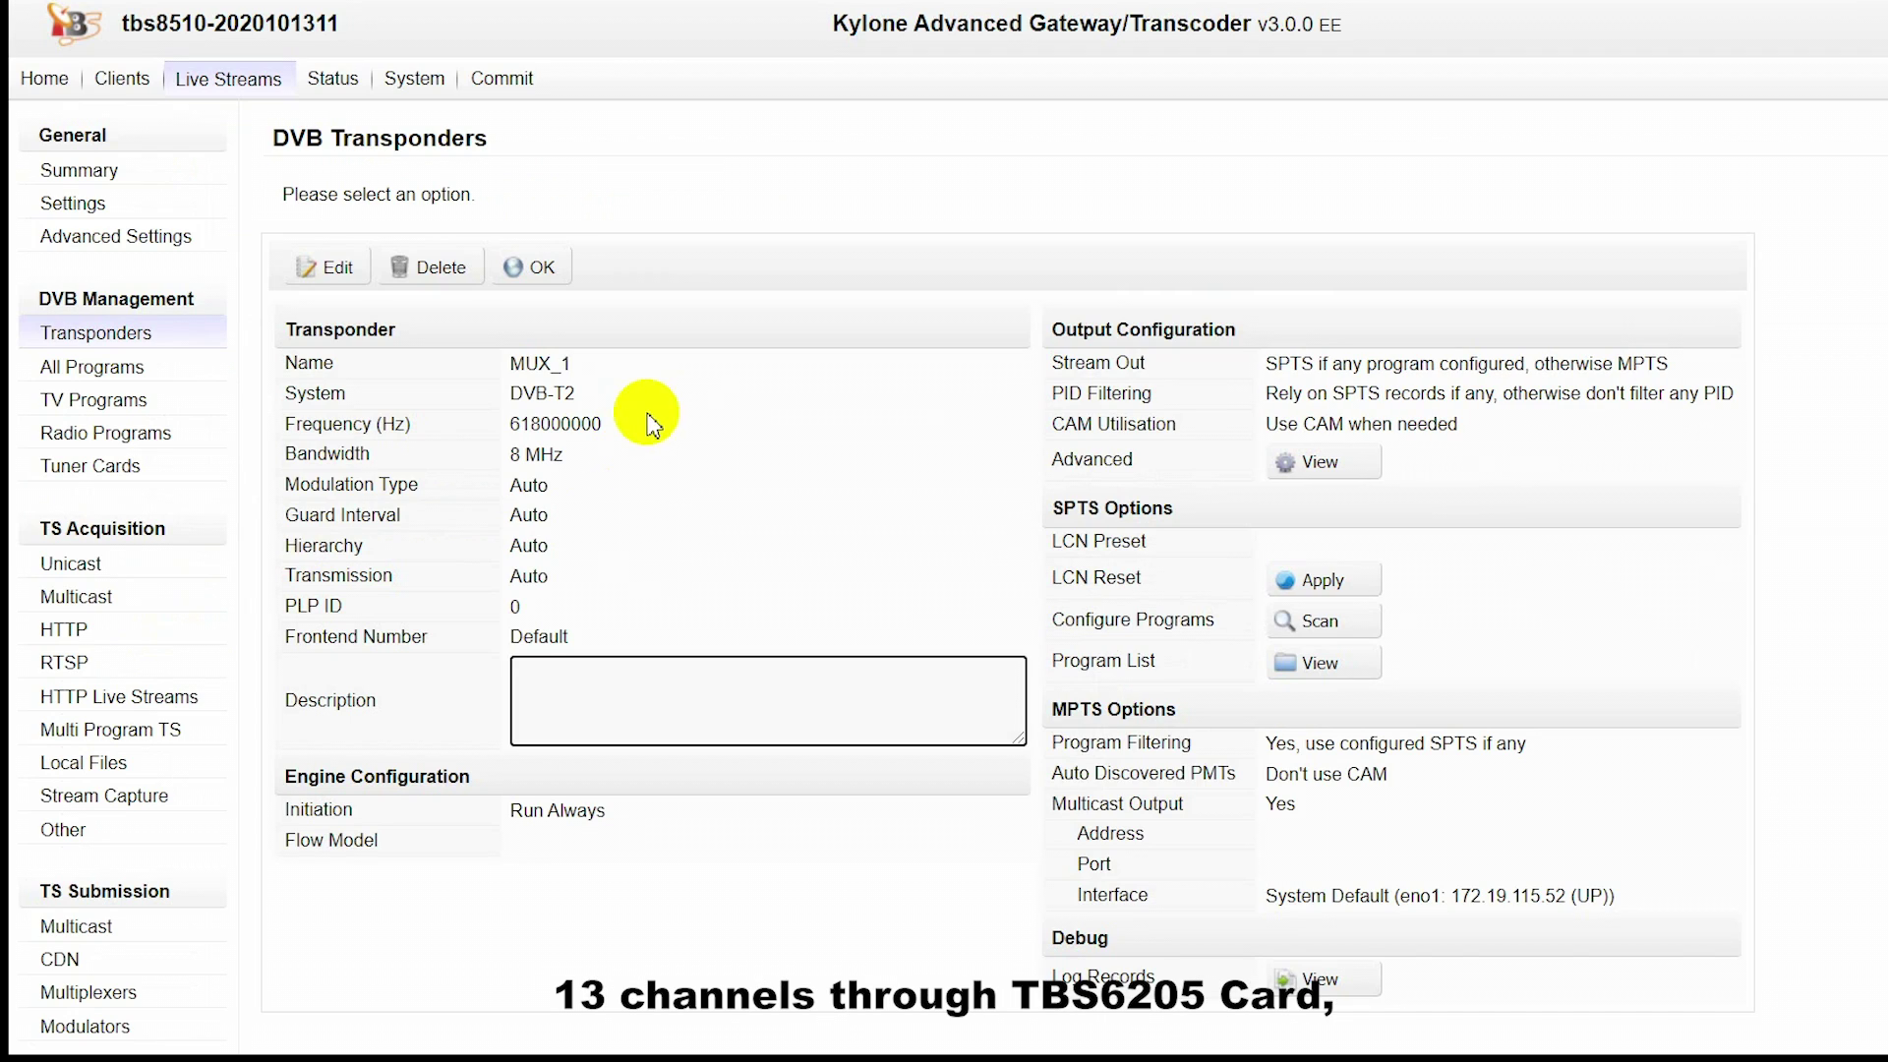
pyautogui.moveTo(524, 393); pyautogui.dragTo(571, 424)
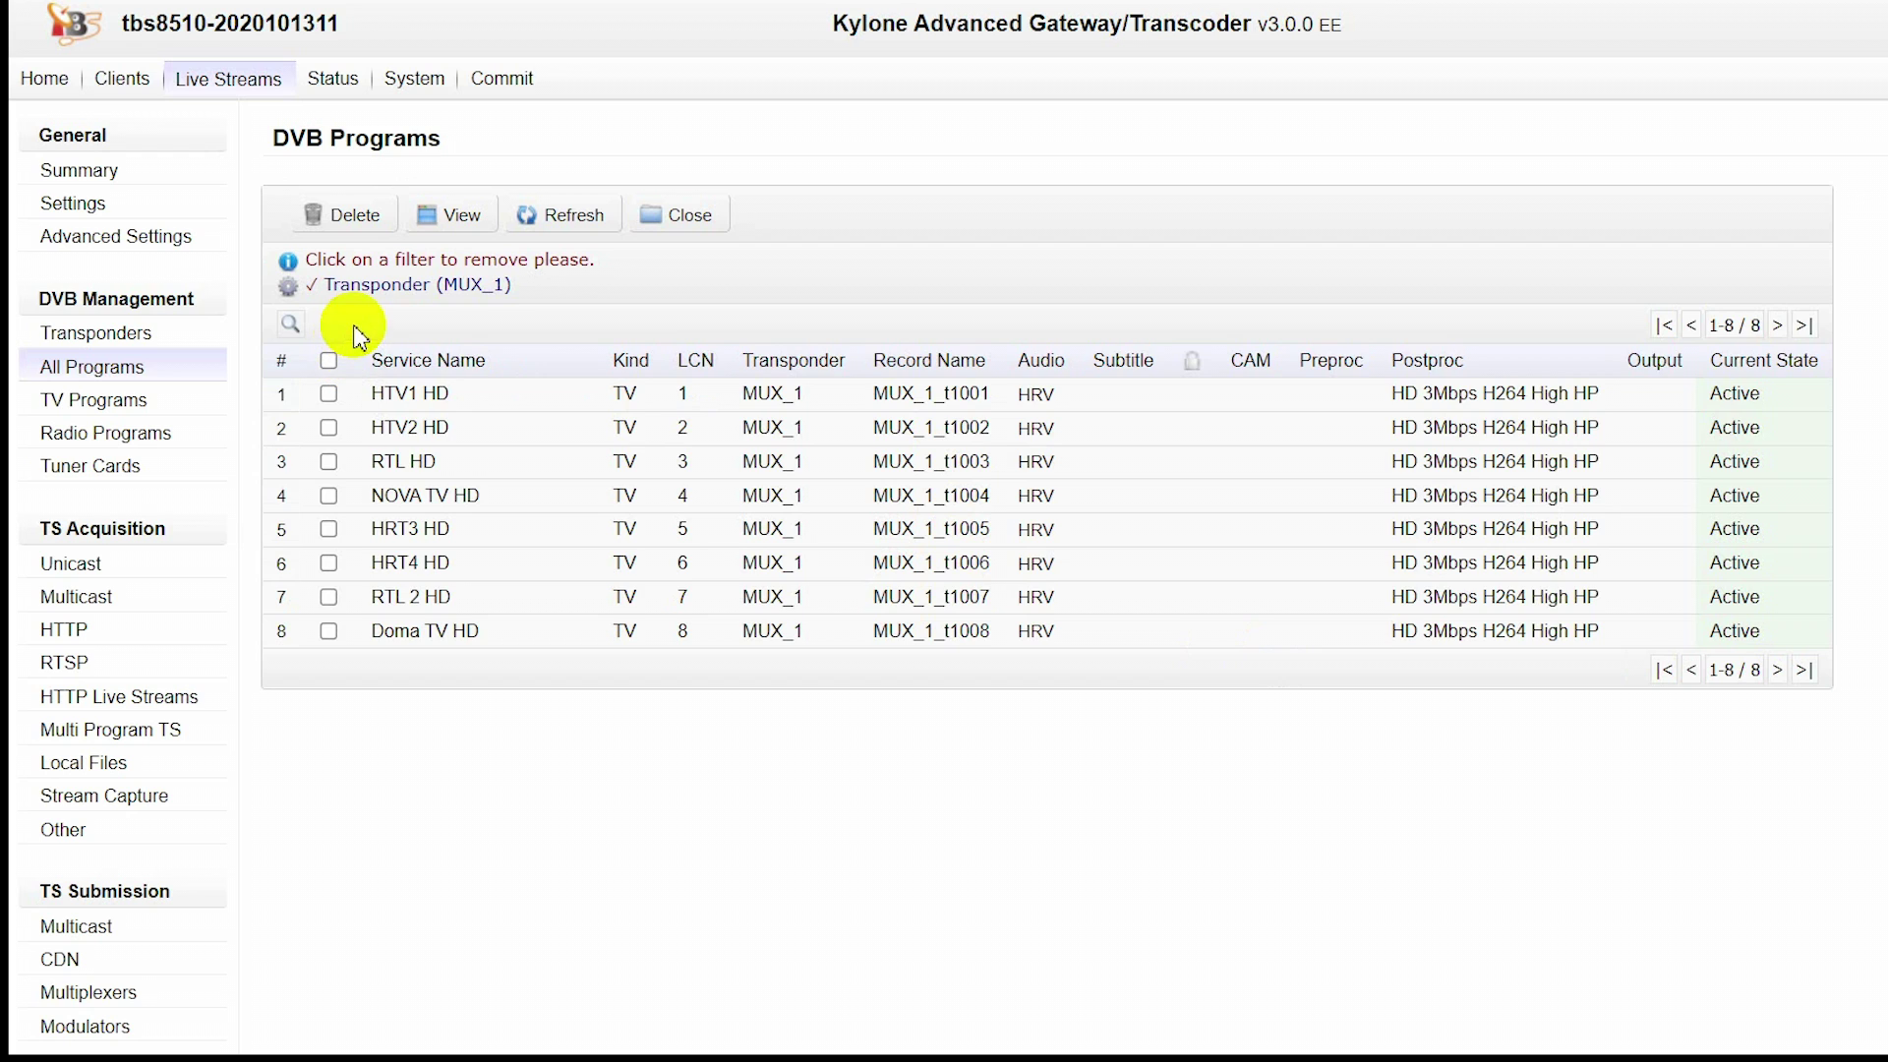
pyautogui.moveTo(356, 337); pyautogui.dragTo(527, 749)
pyautogui.click(531, 757)
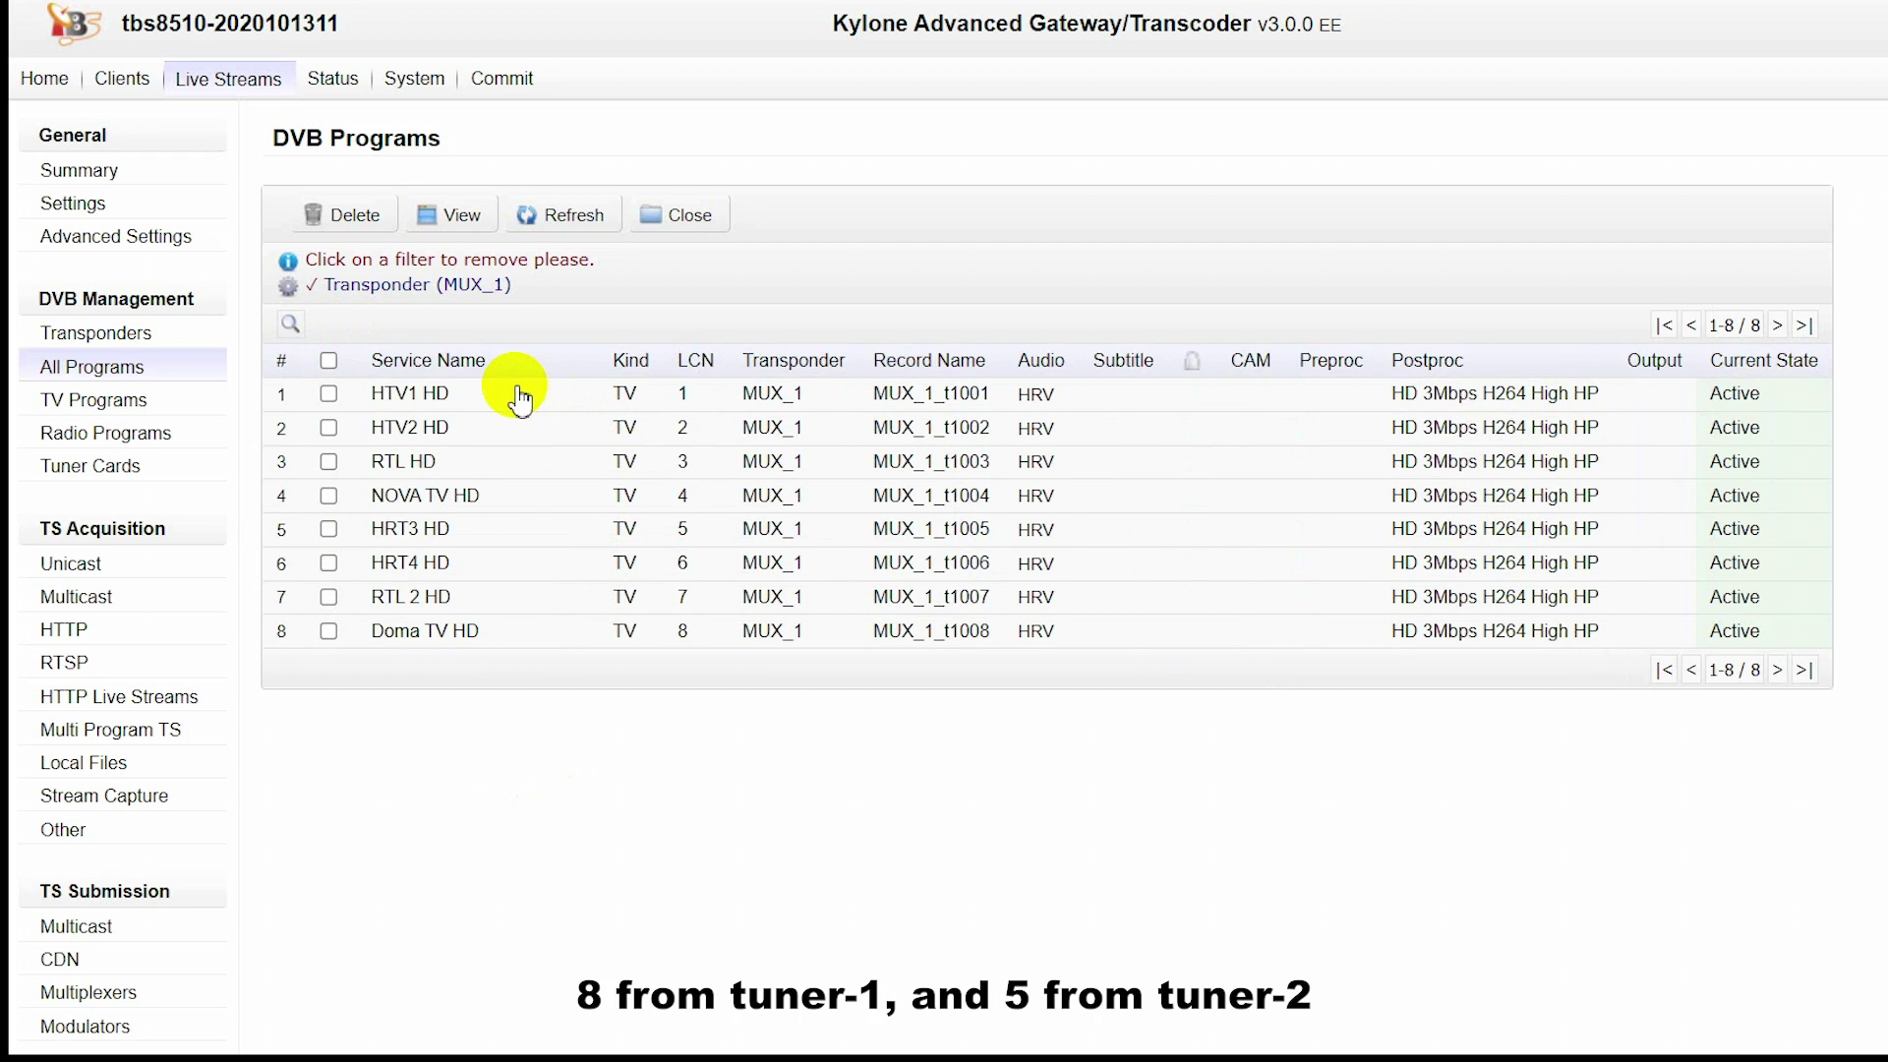
# Step: Open the HTV1 HD record among the DVB TV programs and examine its source video format and external modules
pyautogui.click(93, 399)
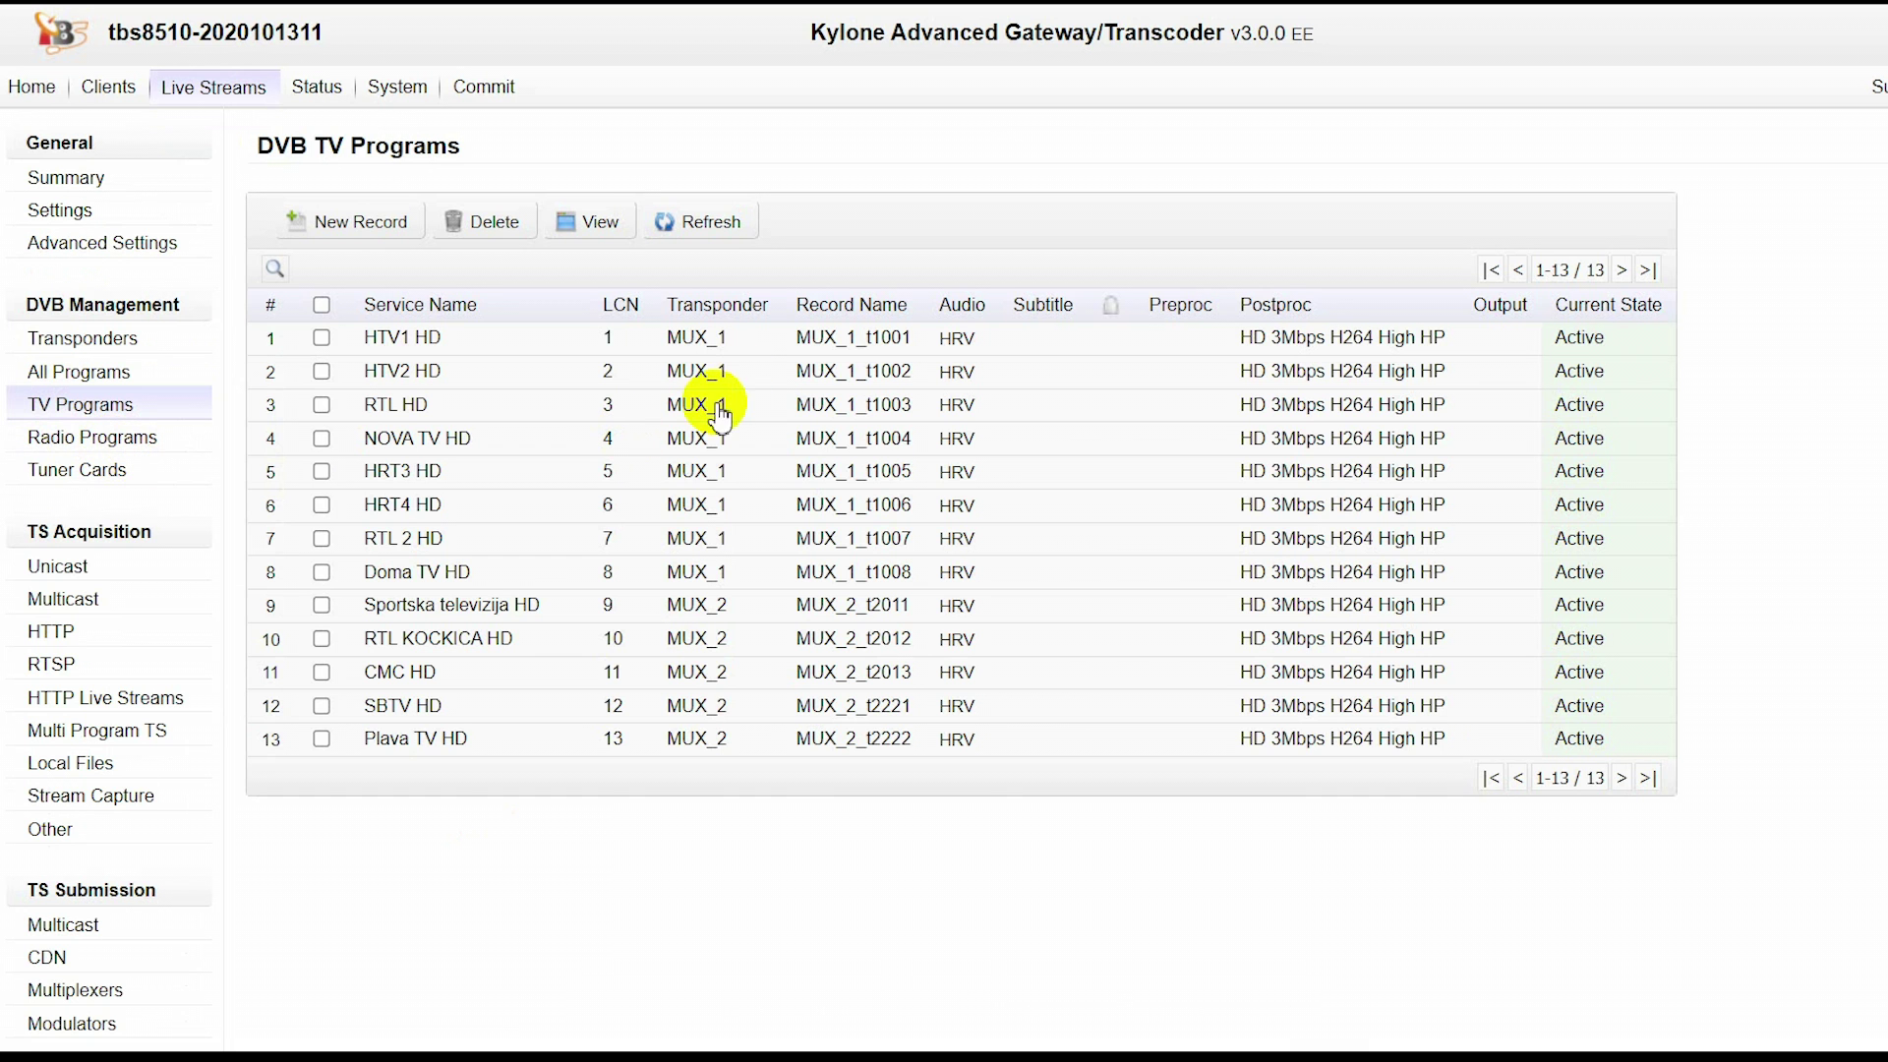
pyautogui.click(738, 342)
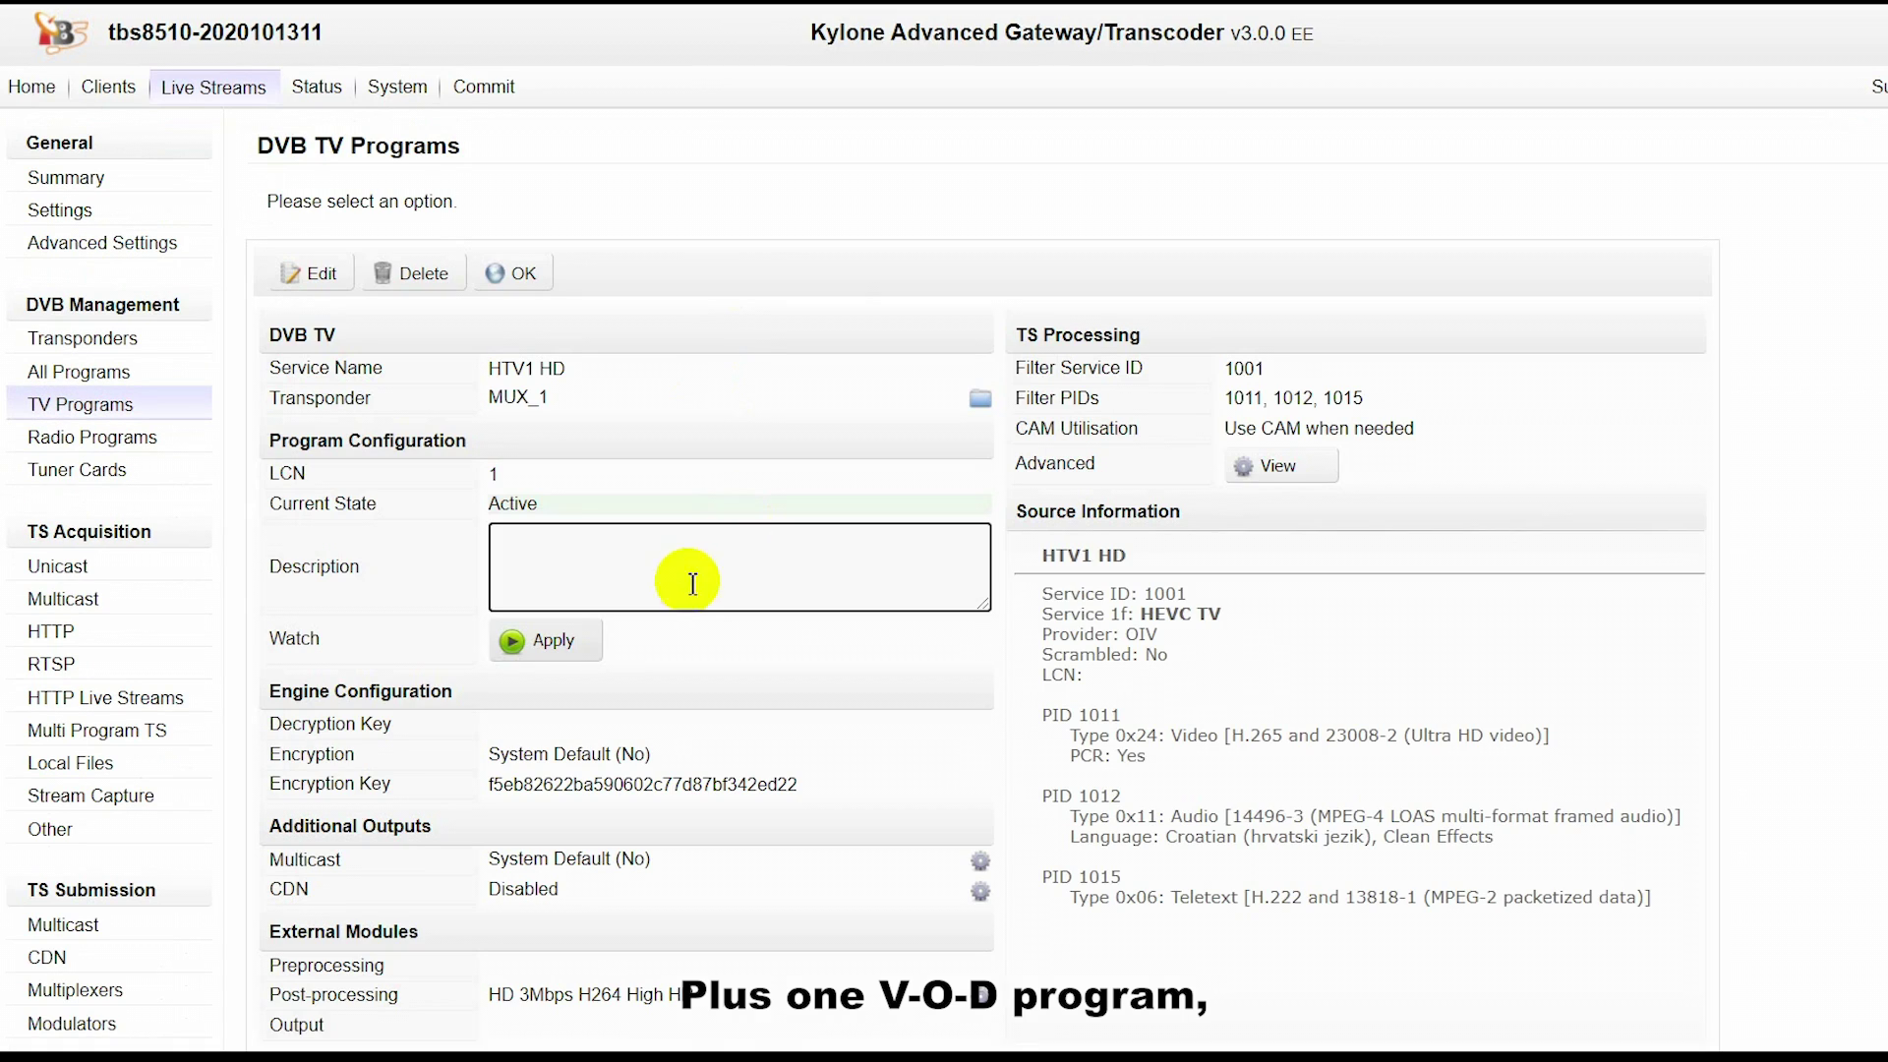
pyautogui.moveTo(1071, 735); pyautogui.dragTo(1296, 740)
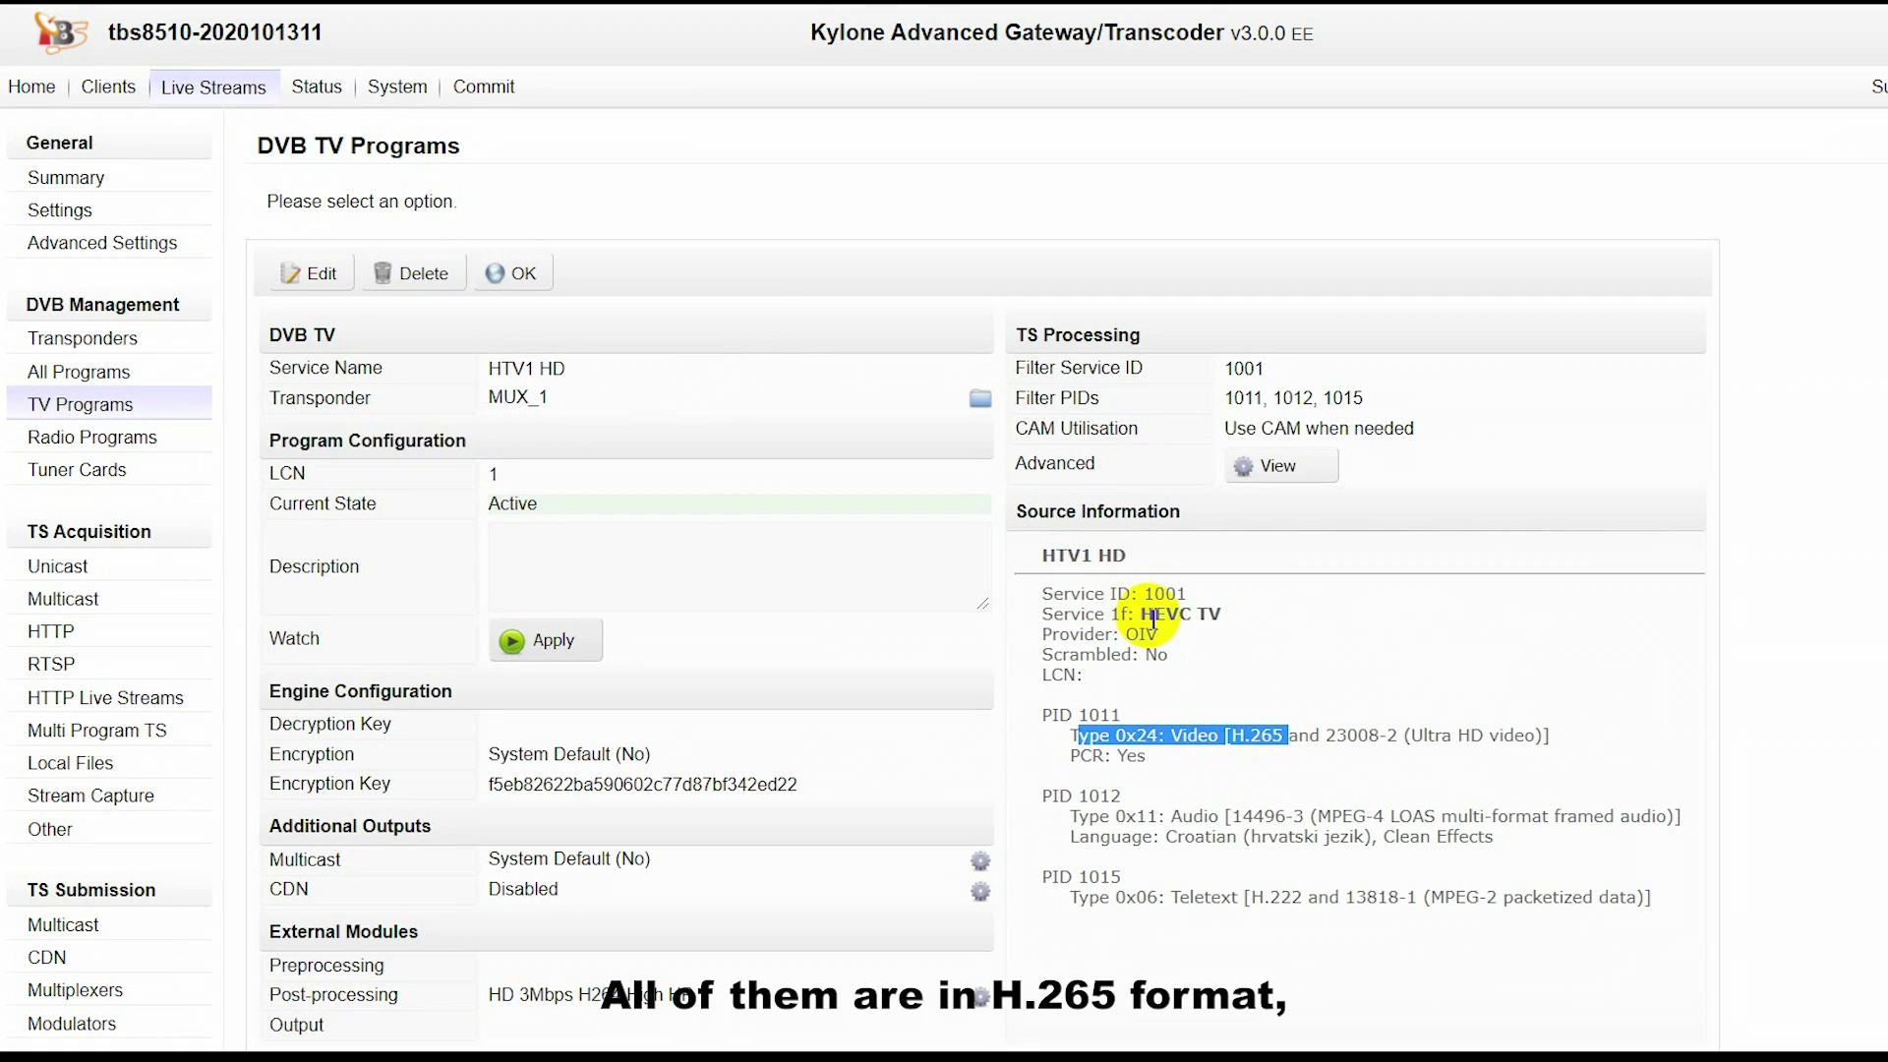
pyautogui.moveTo(1155, 614); pyautogui.dragTo(1158, 634)
pyautogui.moveTo(1249, 737); pyautogui.dragTo(1284, 765)
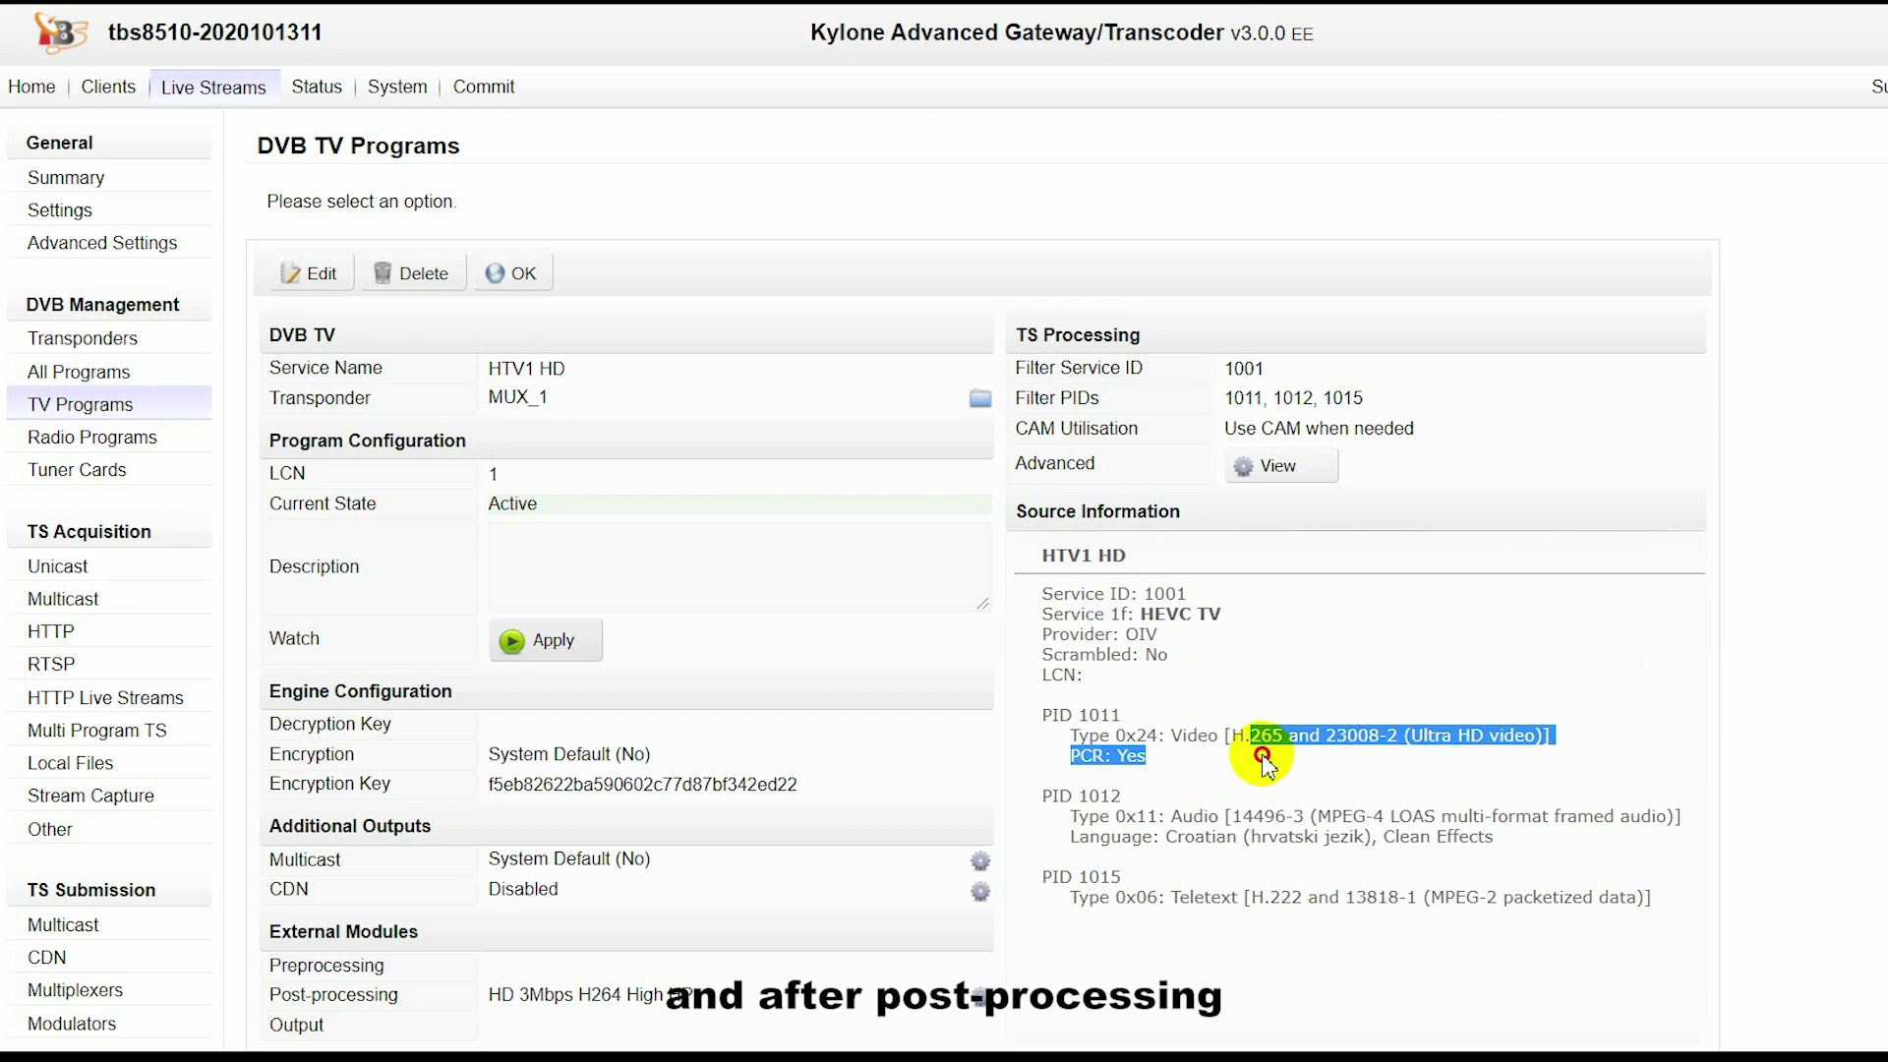
pyautogui.scroll(-3, 1263, 772)
pyautogui.click(1212, 659)
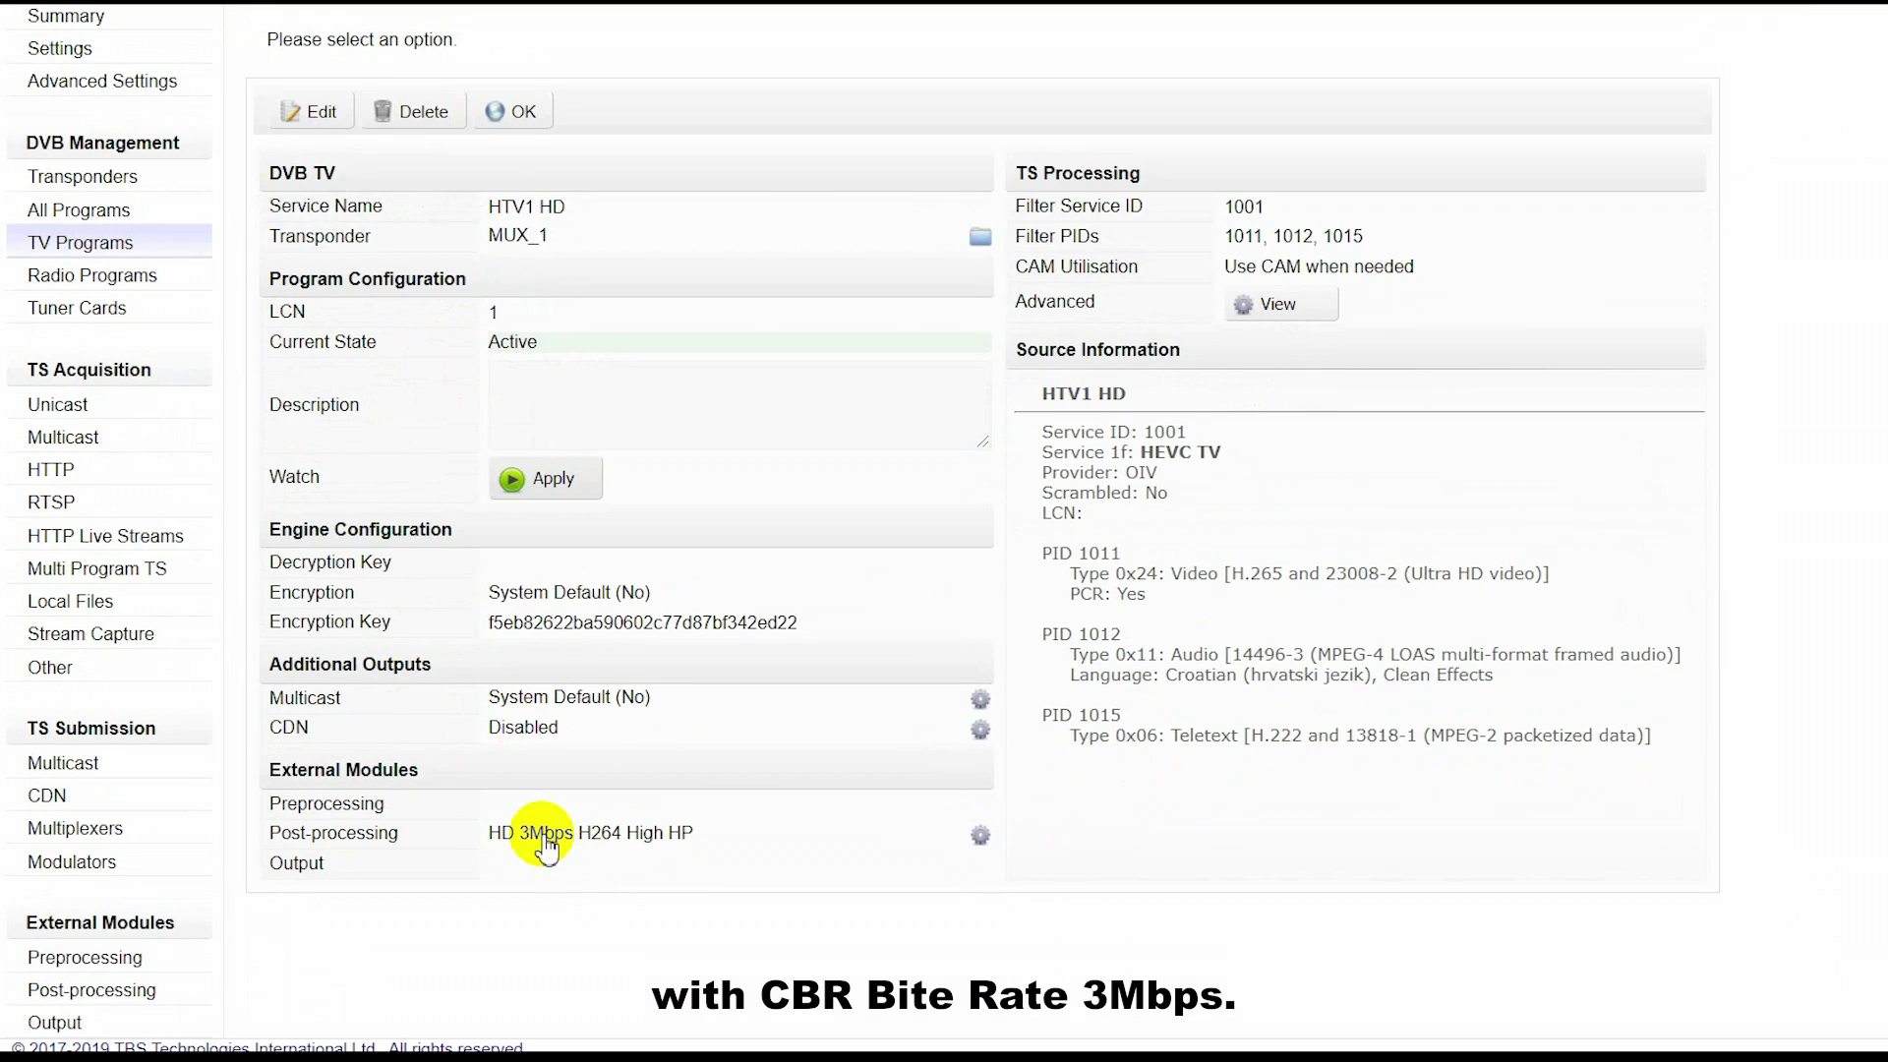
# Step: Open the HD 3Mbps H264 High HP post-processing profile and examine its encoder codec, scale, target bitrate and CBR bitrate
pyautogui.click(600, 844)
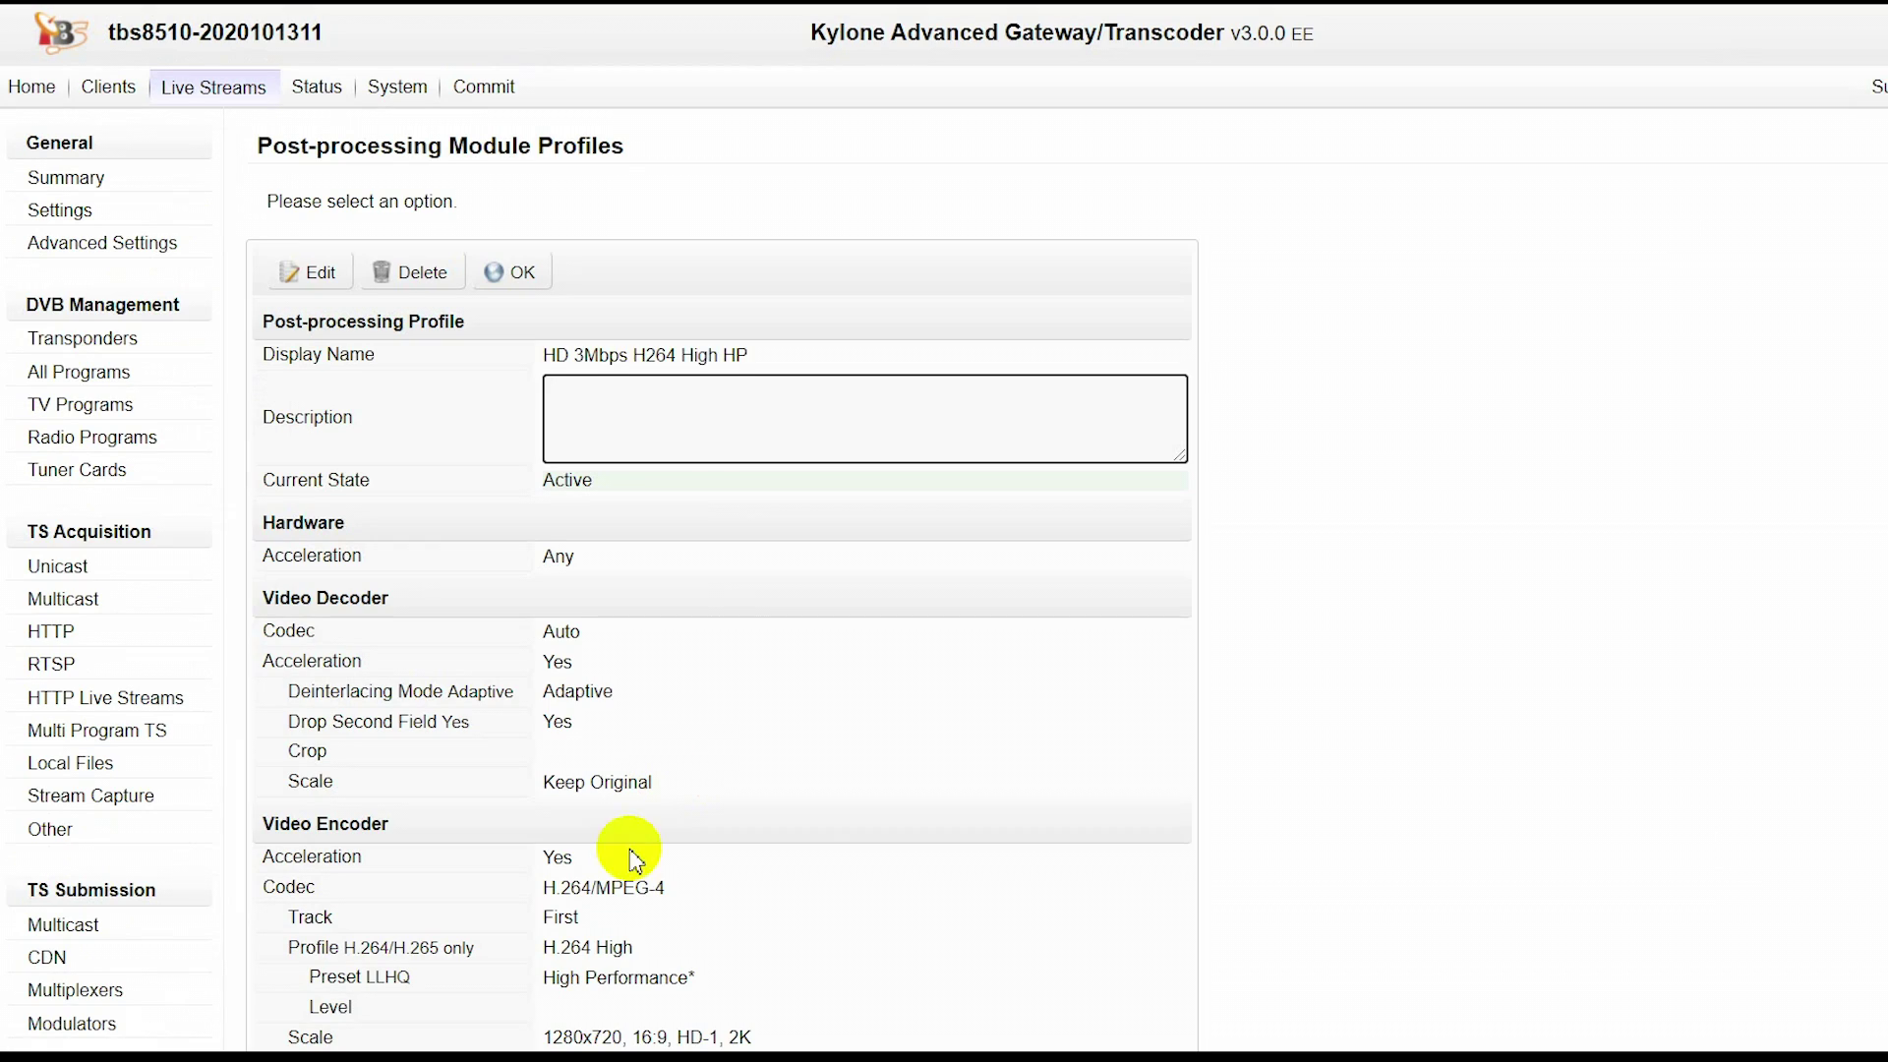
pyautogui.scroll(-3, 484, 688)
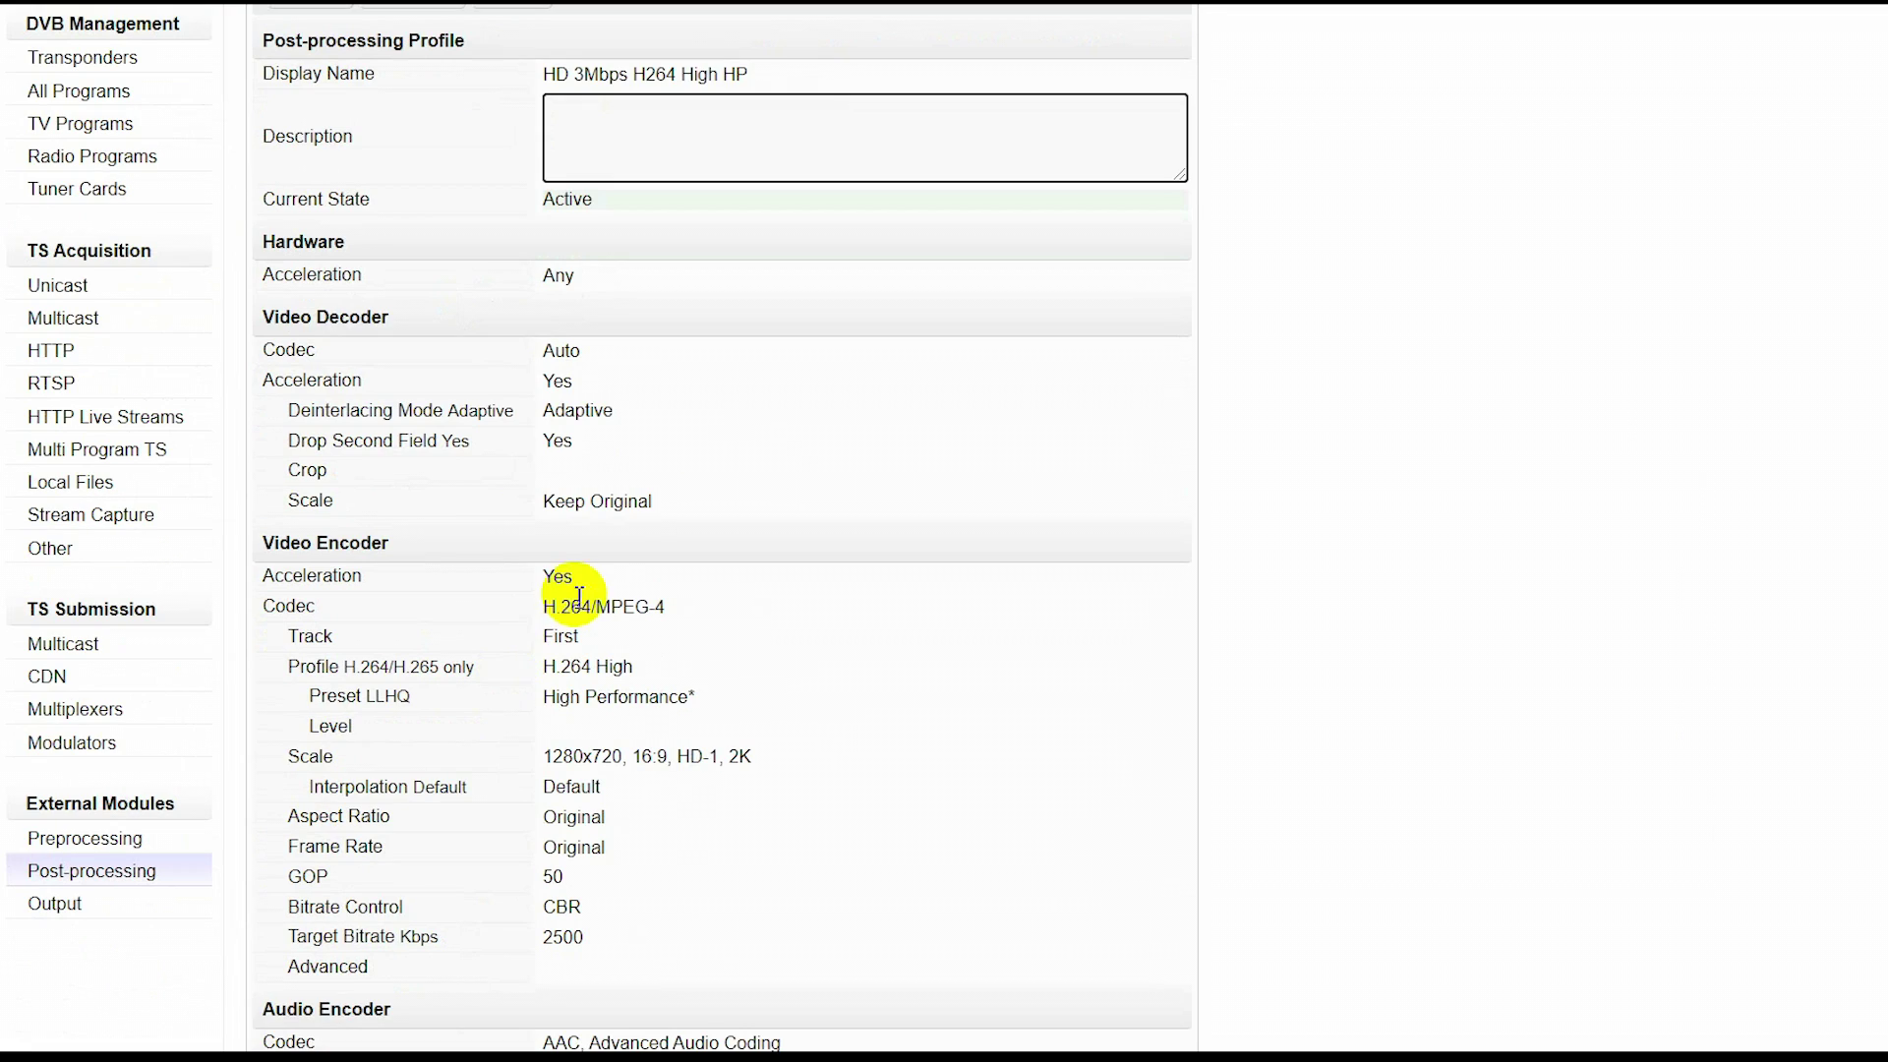
pyautogui.moveTo(569, 605); pyautogui.dragTo(625, 607)
pyautogui.moveTo(560, 667); pyautogui.dragTo(612, 669)
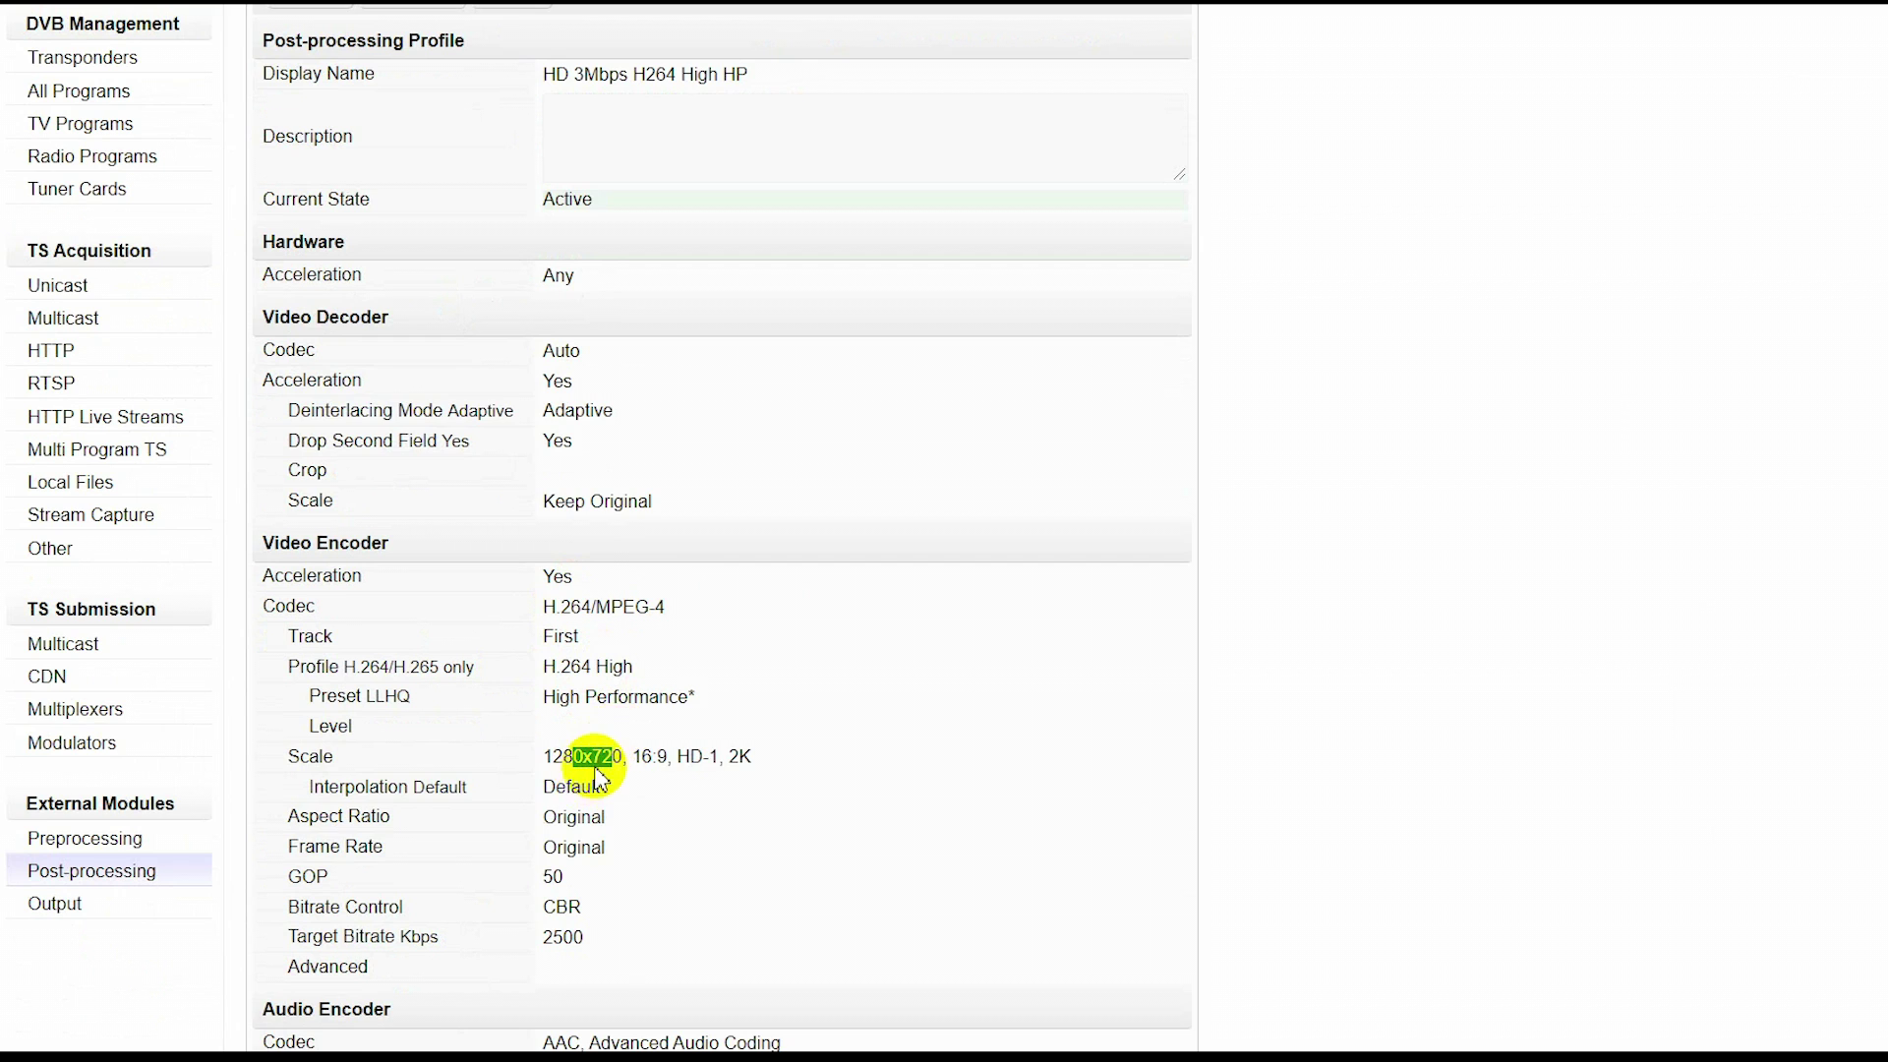
pyautogui.scroll(-3, 621, 745)
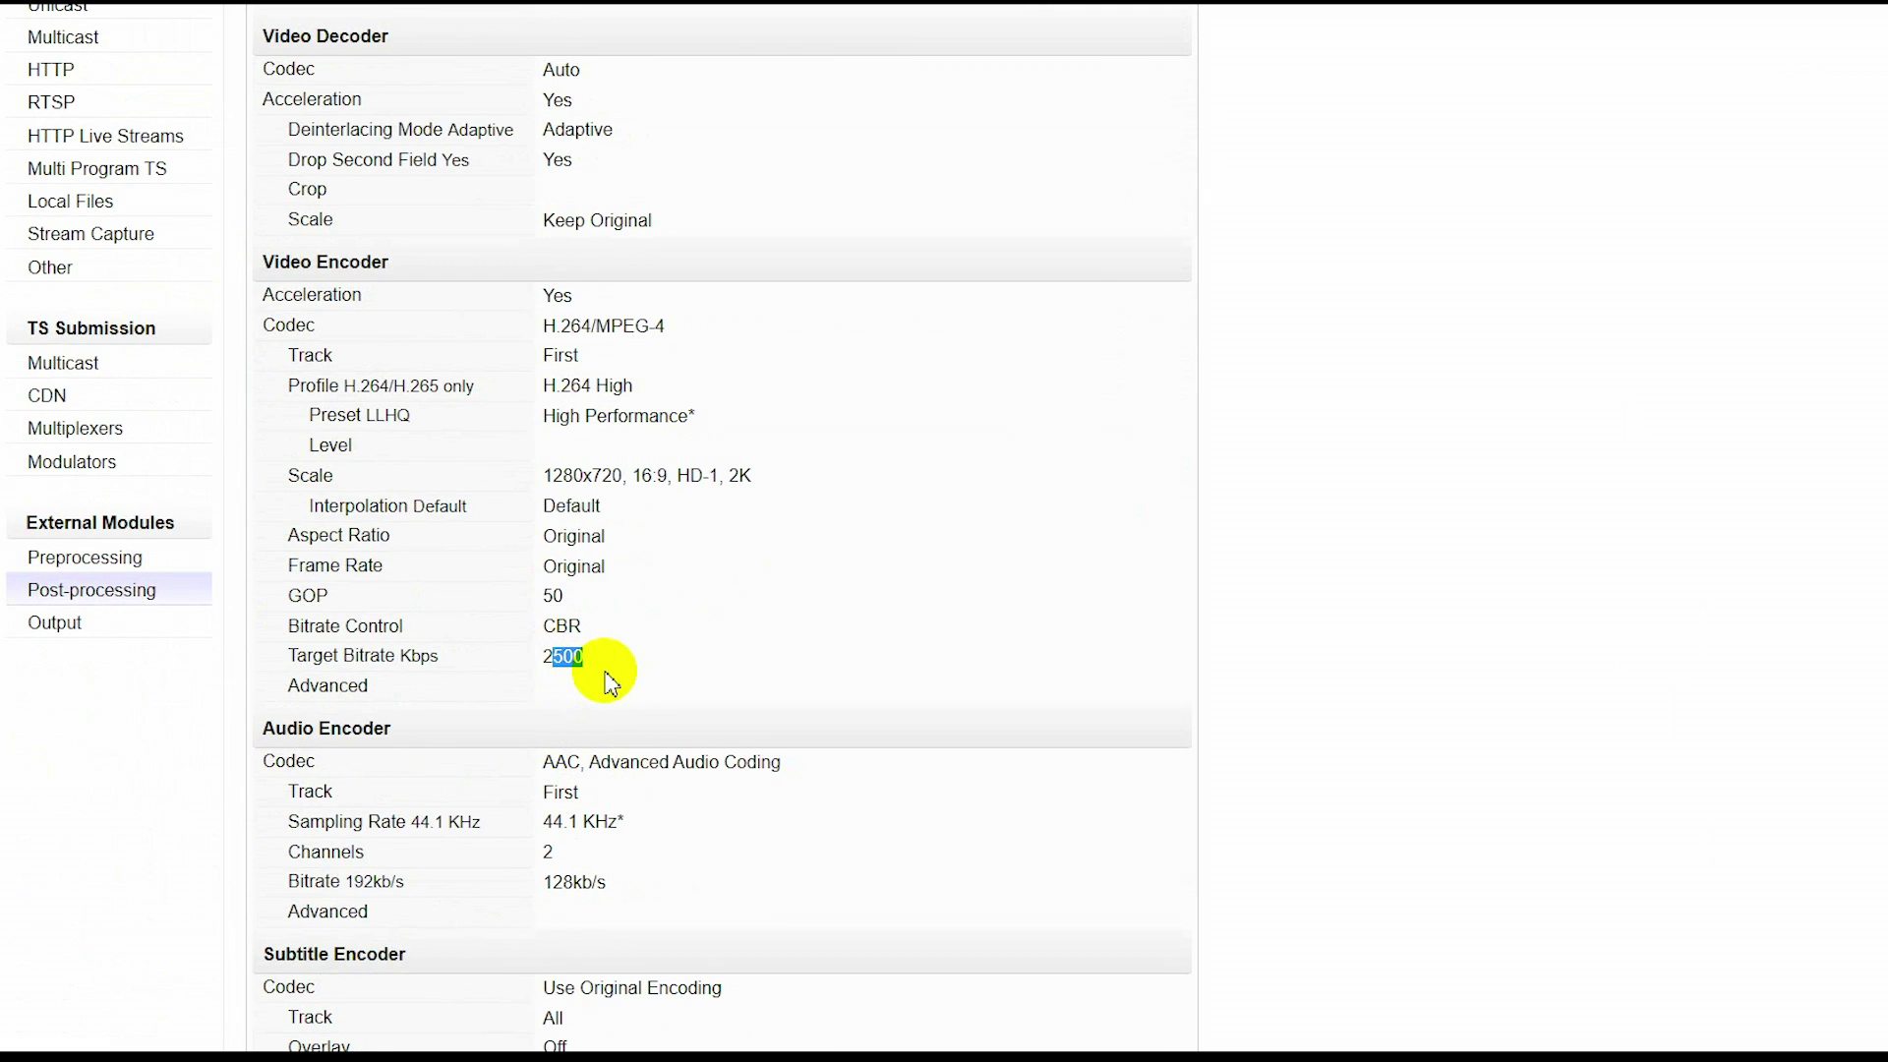
pyautogui.scroll(-8, 607, 683)
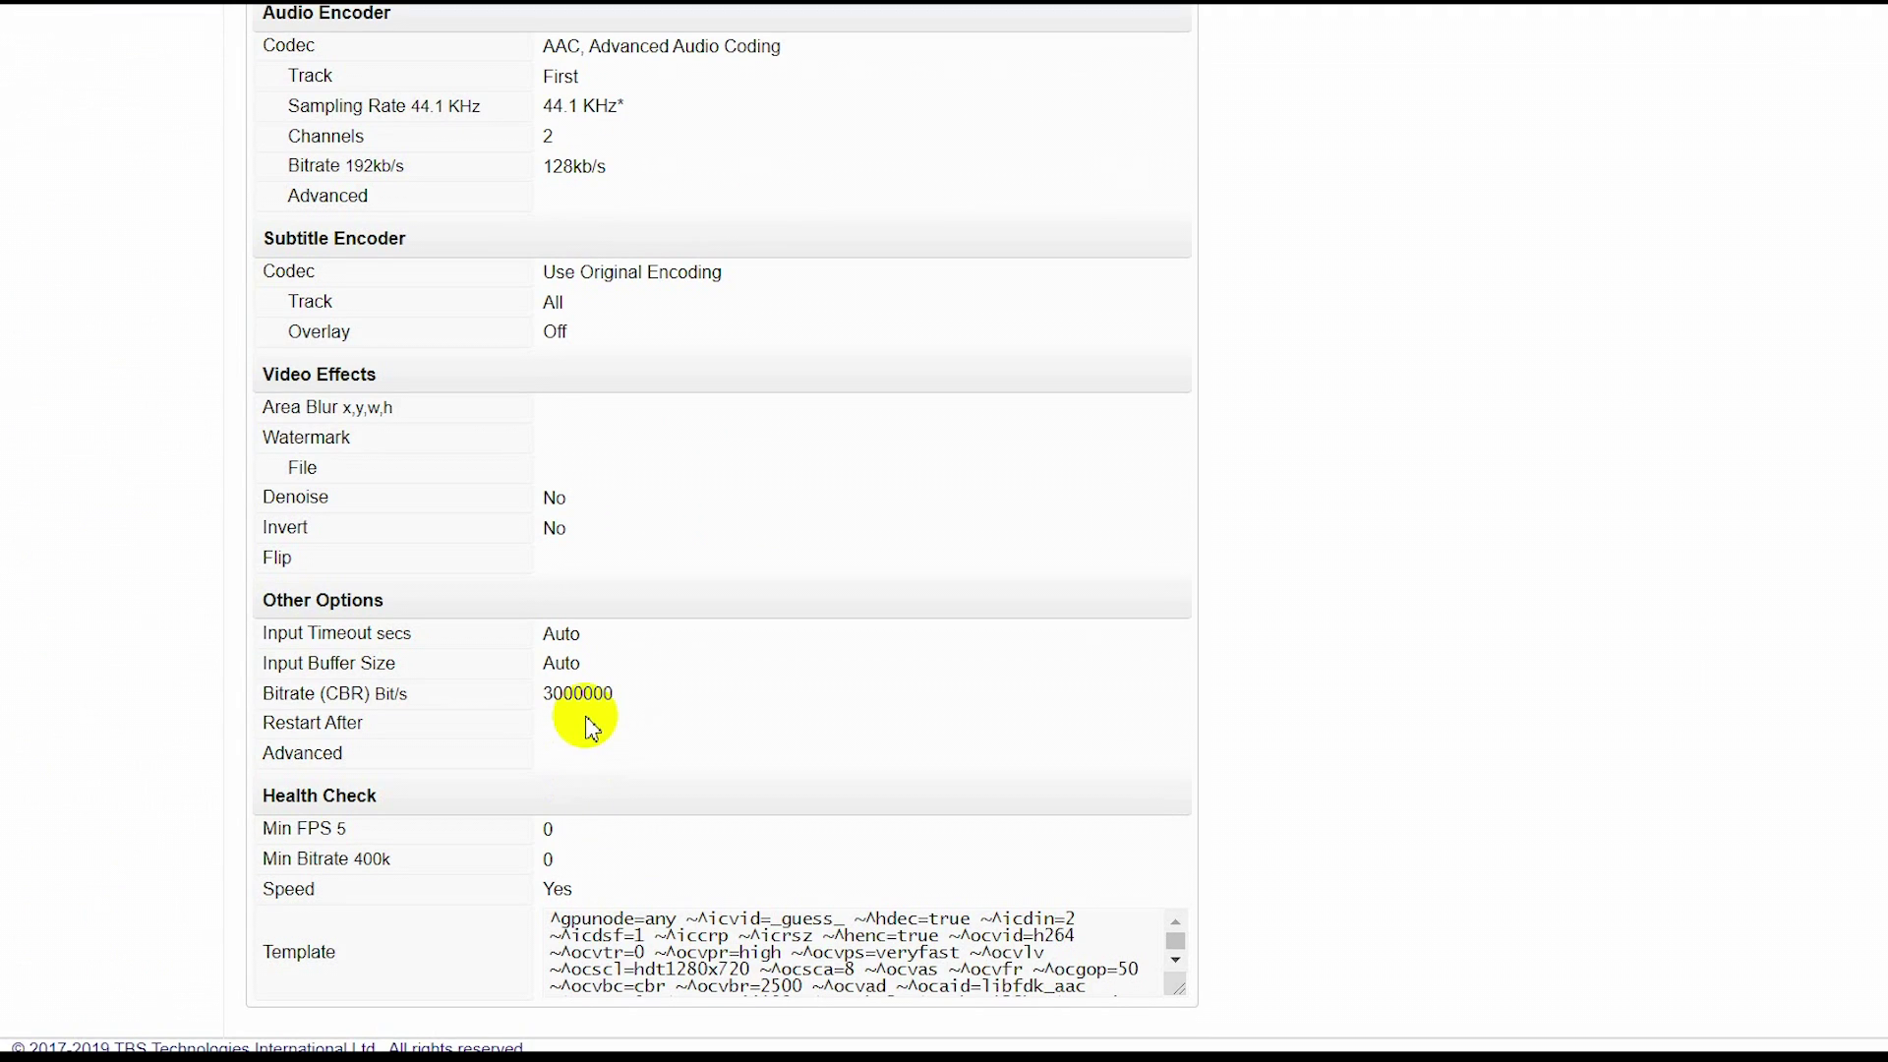
pyautogui.doubleClick(578, 695)
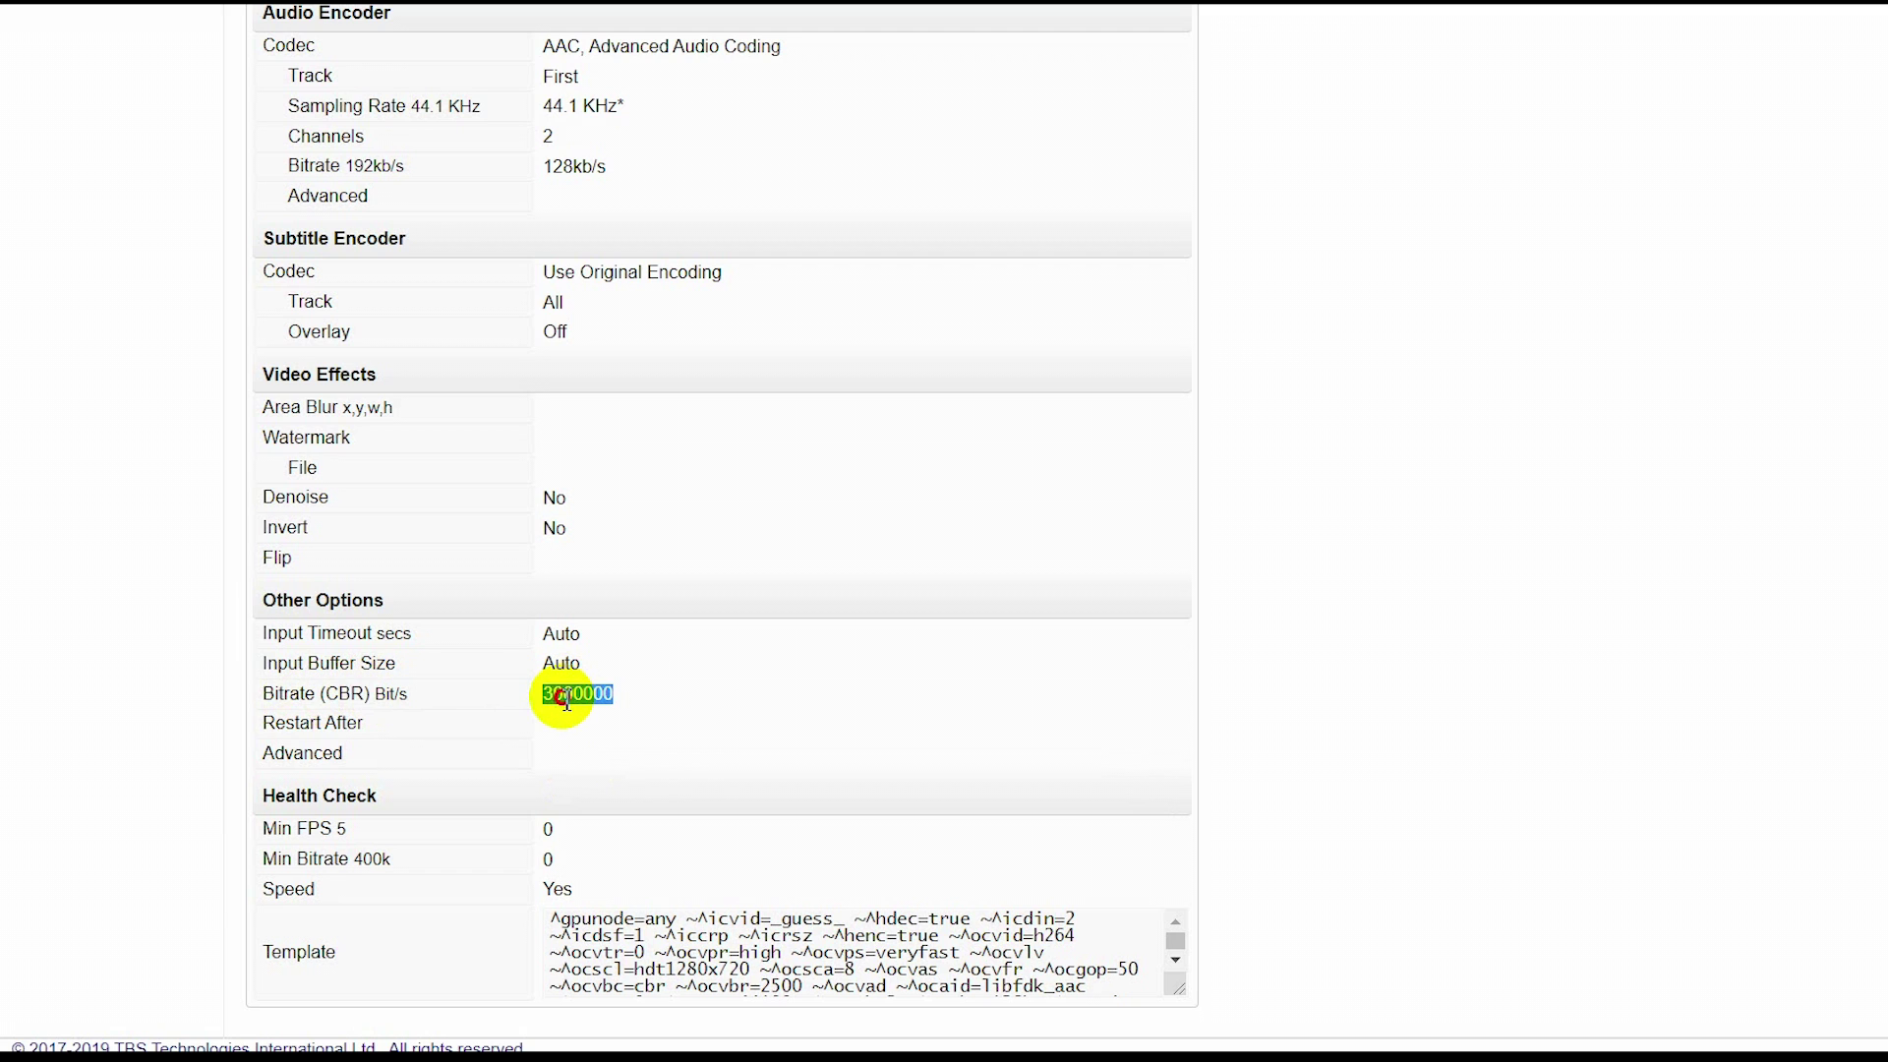
pyautogui.scroll(13, 515, 876)
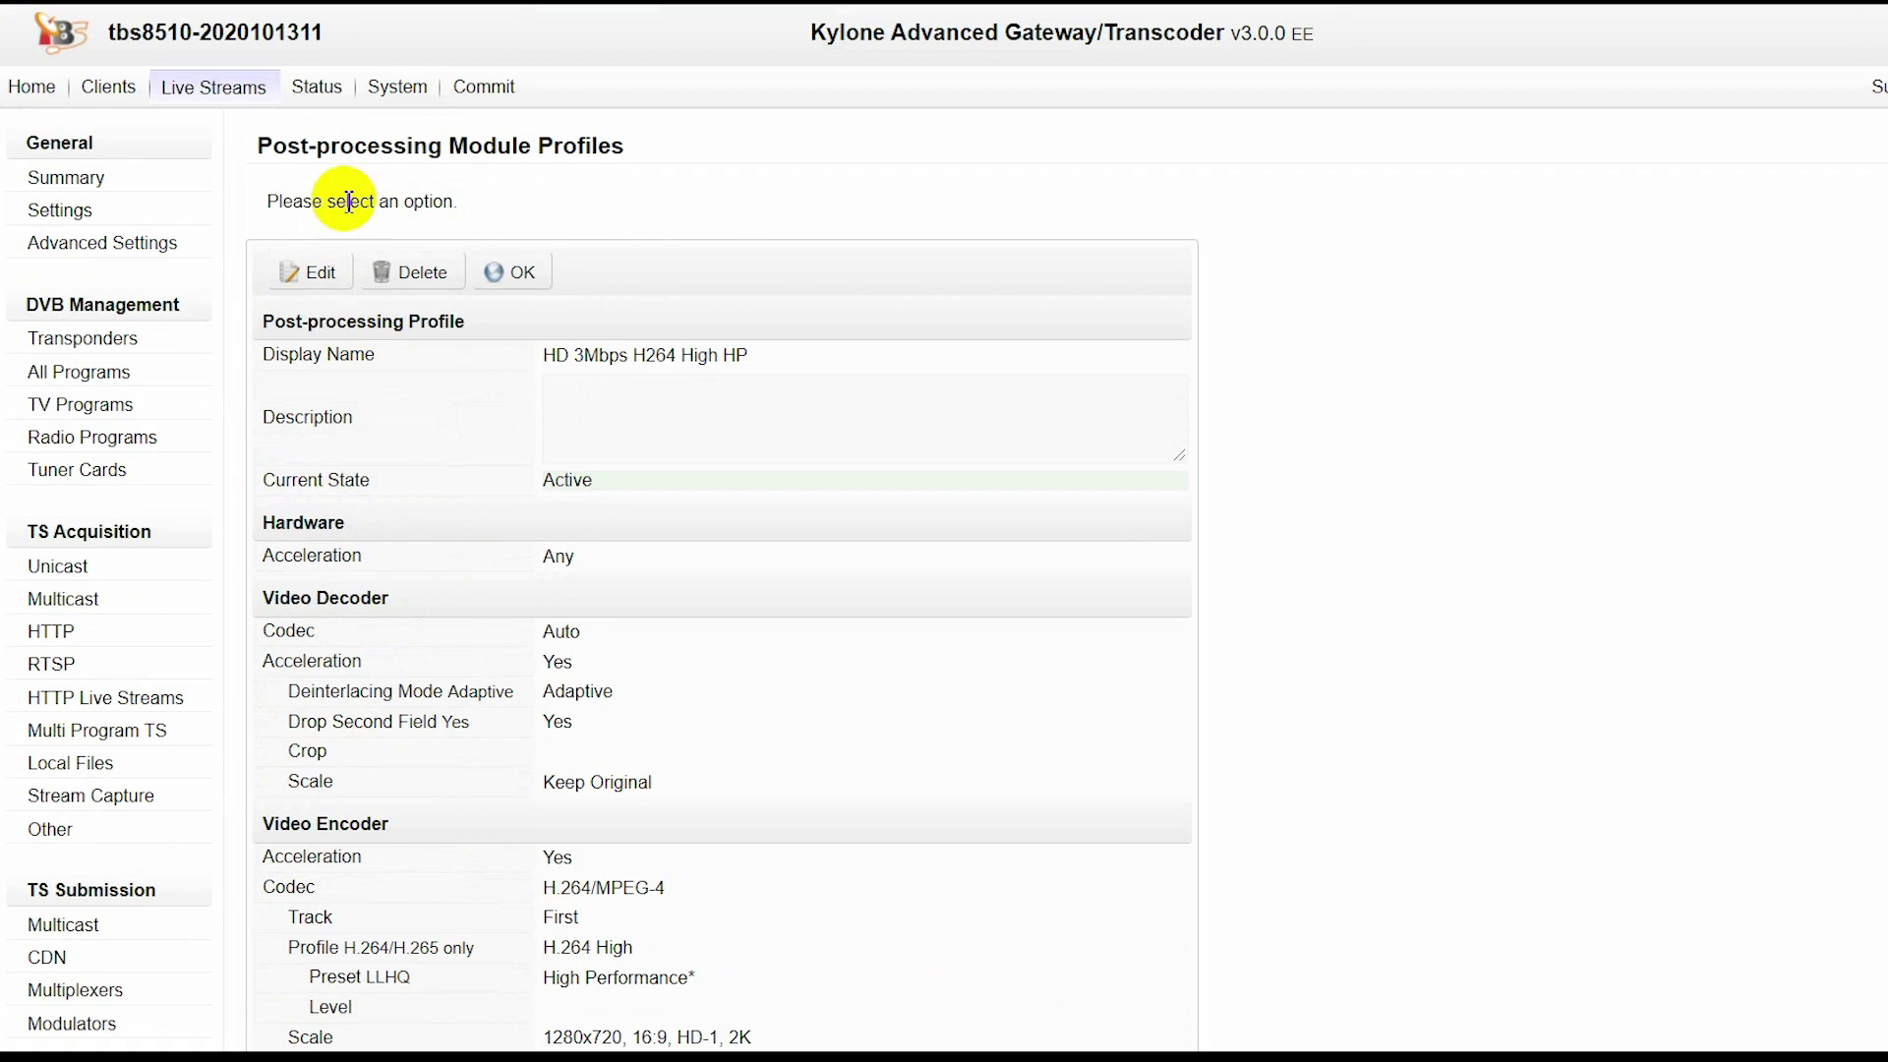
# Step: Open the media server status monitor and examine the input and output figures of the transponders
pyautogui.click(327, 91)
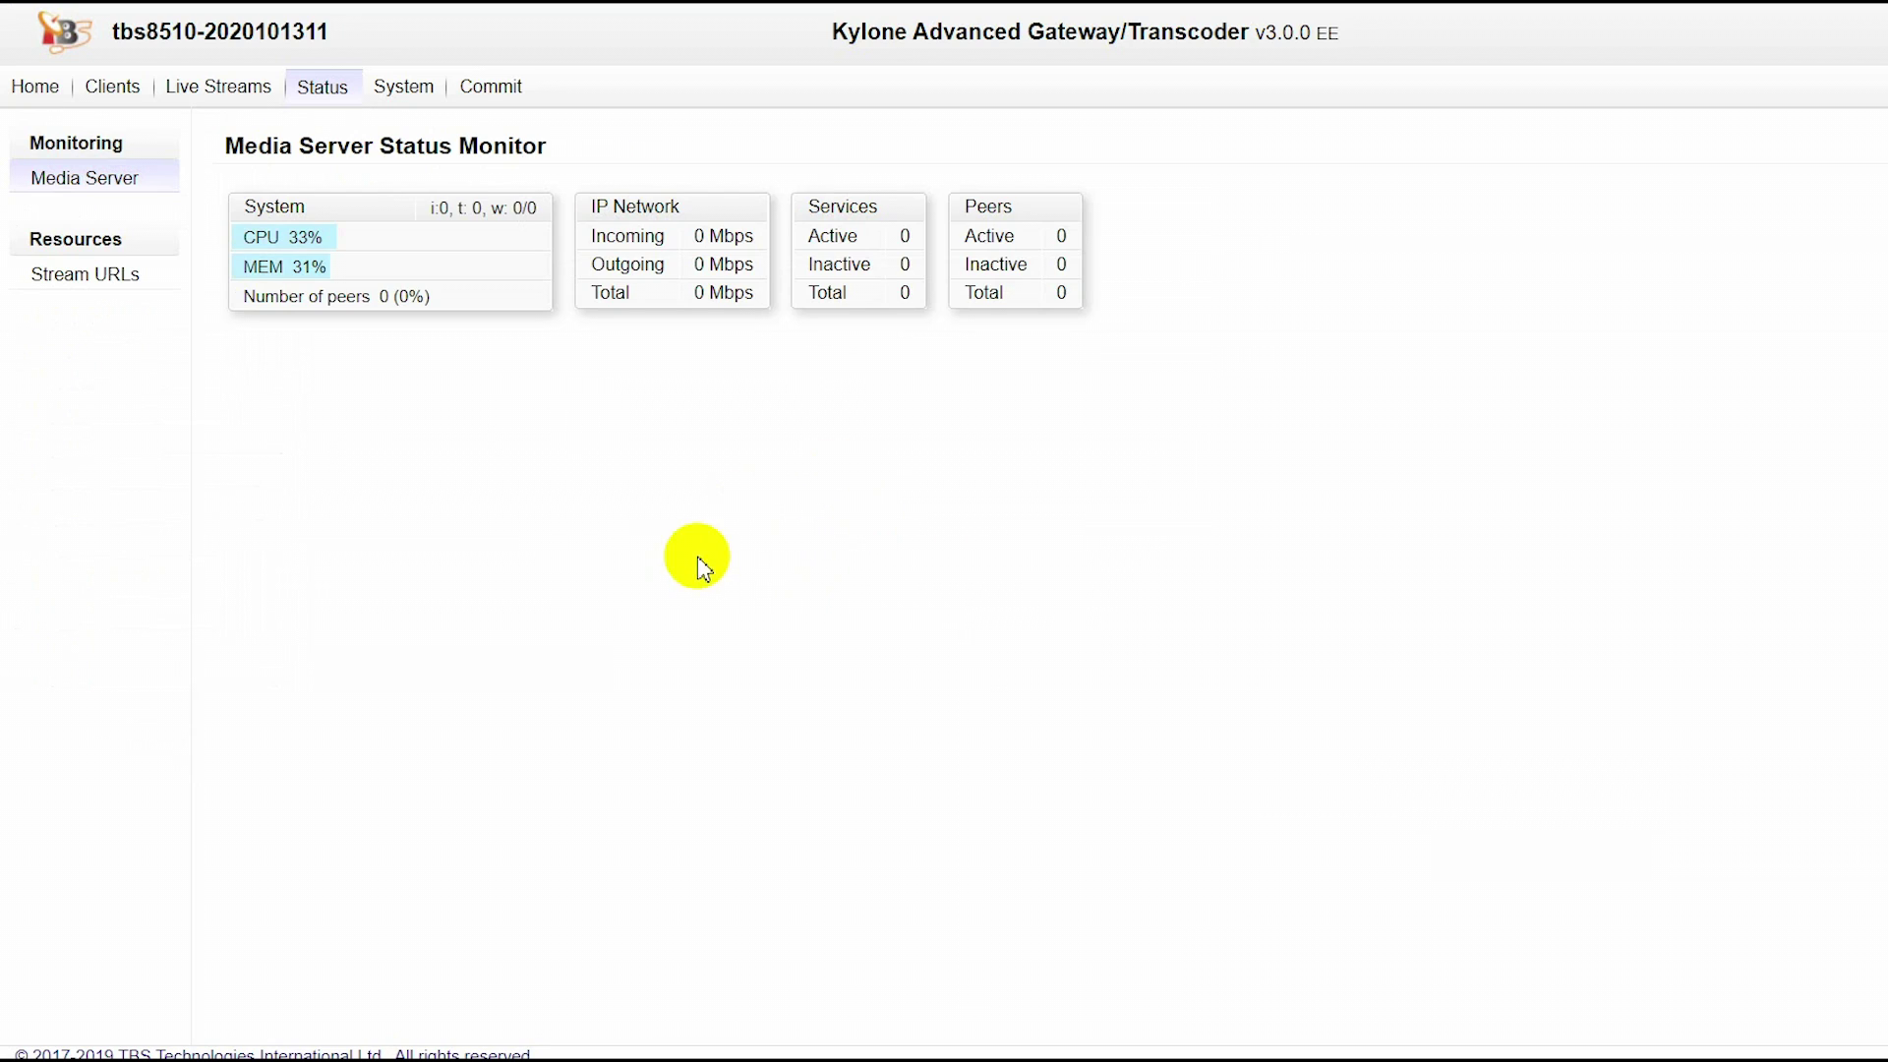
pyautogui.moveTo(197, 379); pyautogui.dragTo(767, 507)
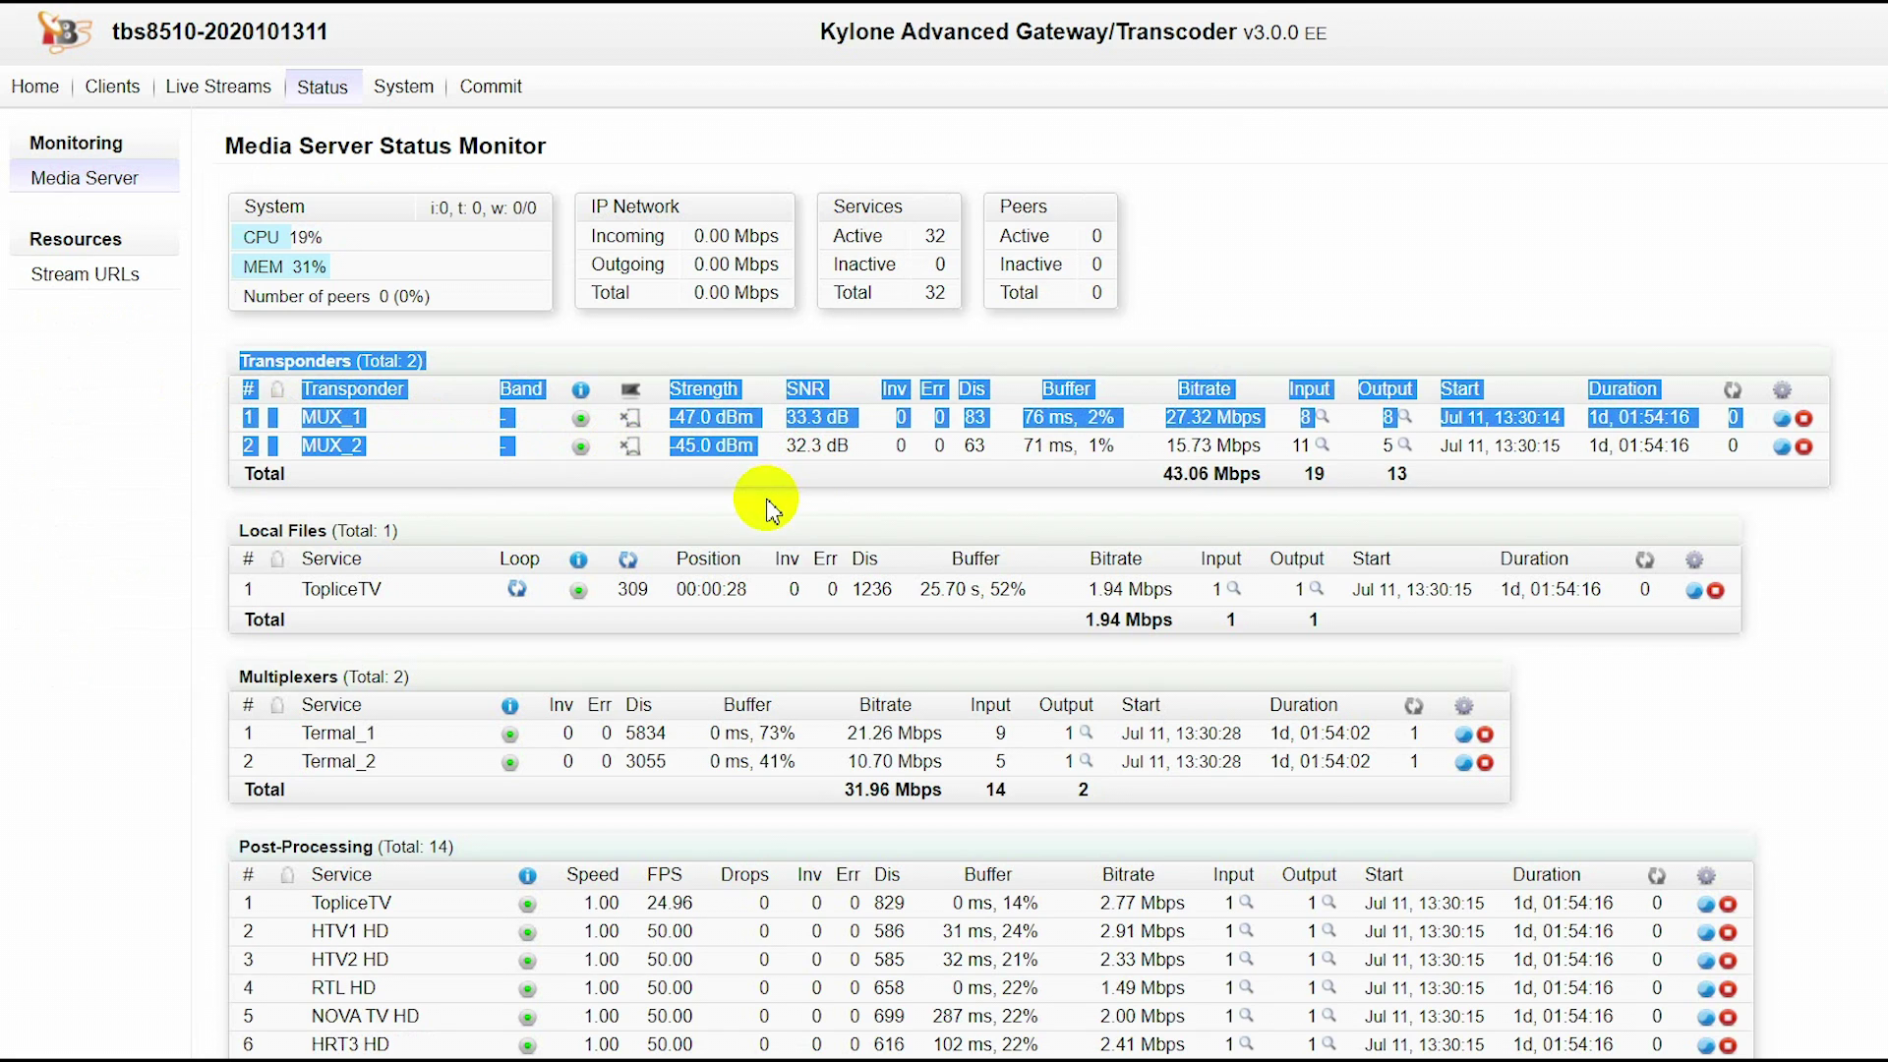
pyautogui.click(767, 502)
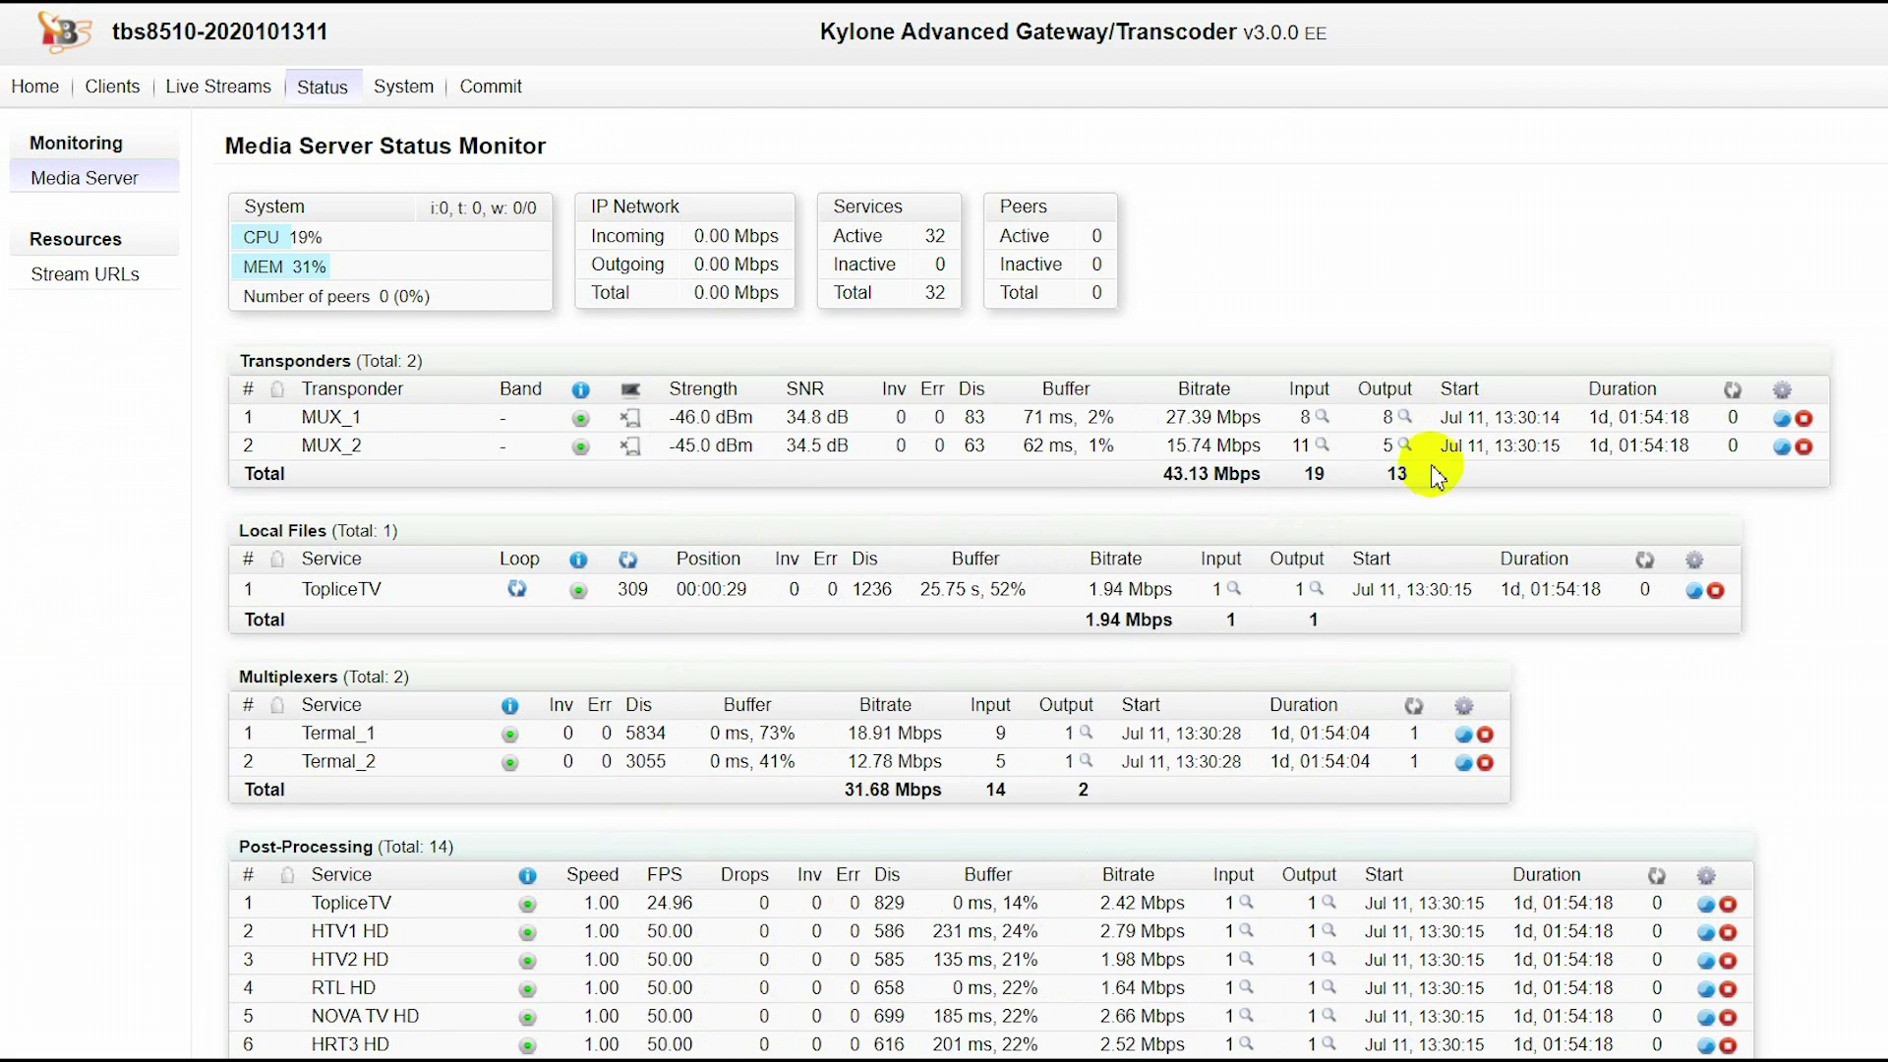
pyautogui.moveTo(1412, 457)
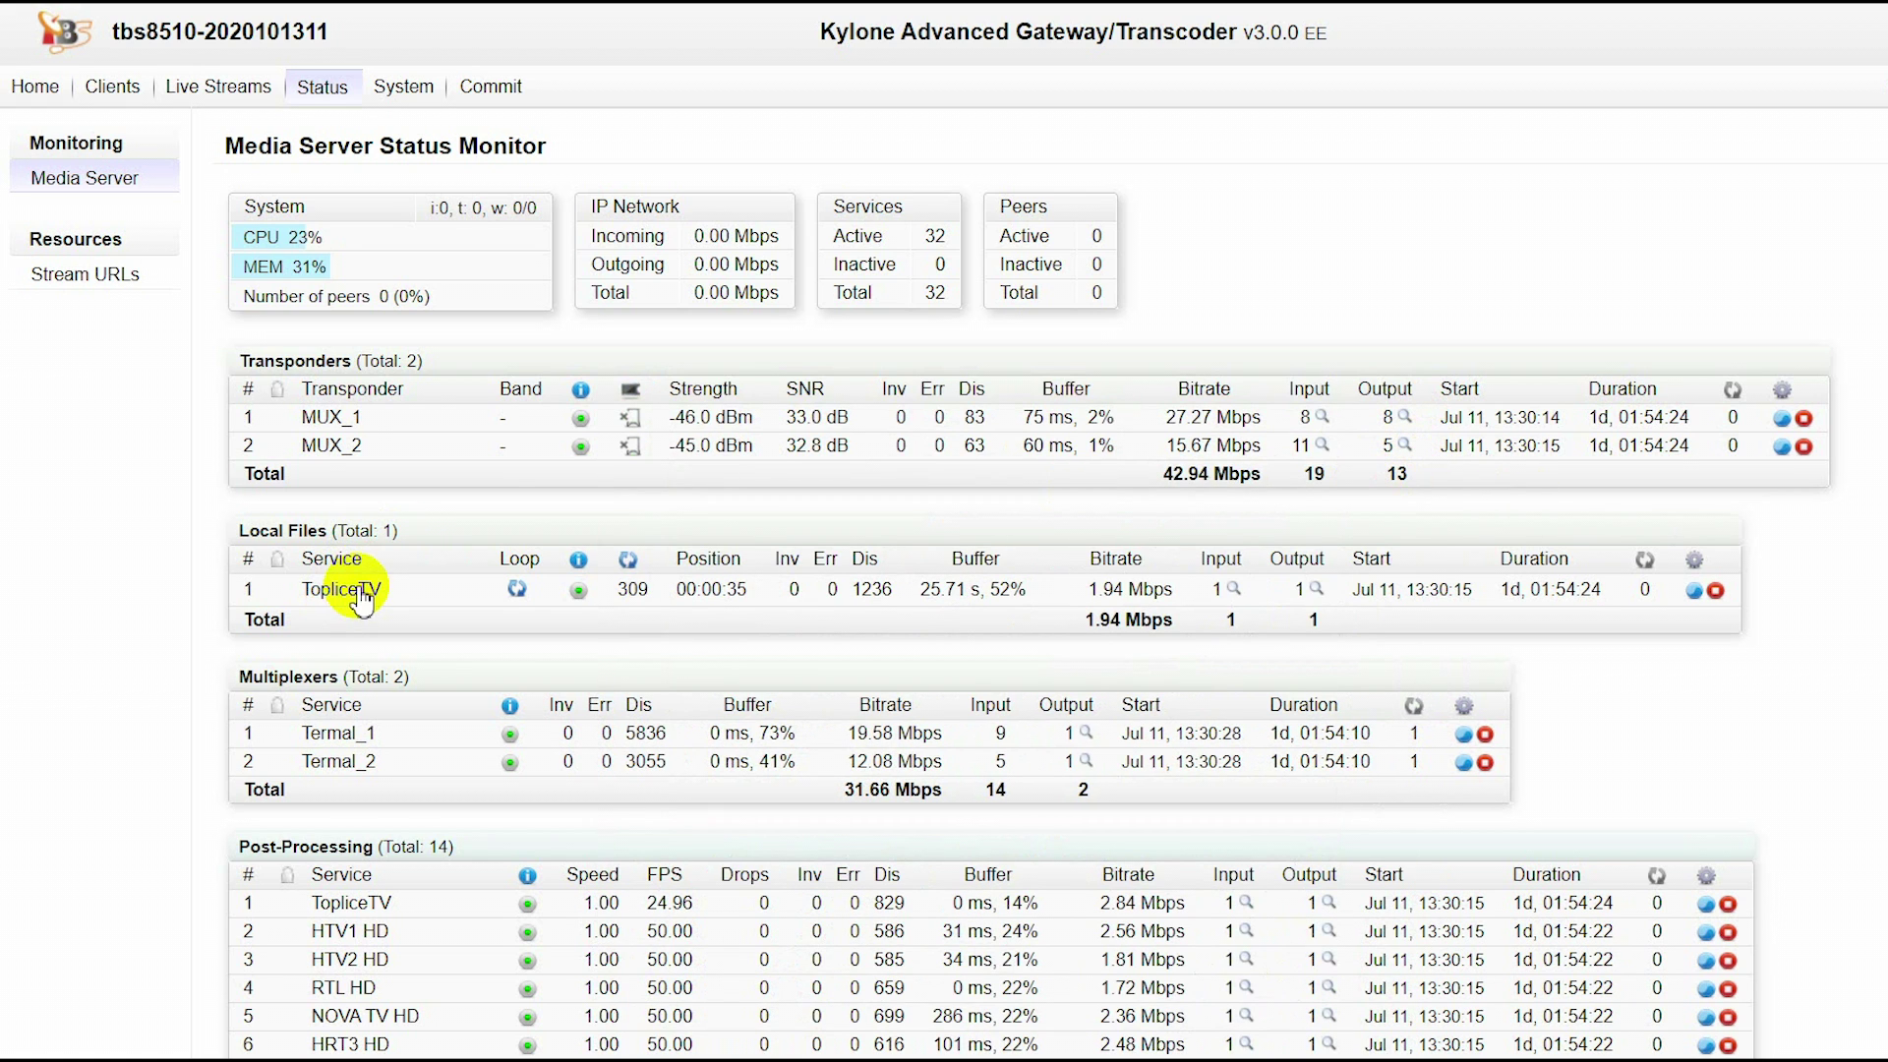
# Step: Examine the local files and post-processing services in the media server status monitor
pyautogui.moveTo(240, 532); pyautogui.dragTo(403, 536)
pyautogui.scroll(-3, 202, 620)
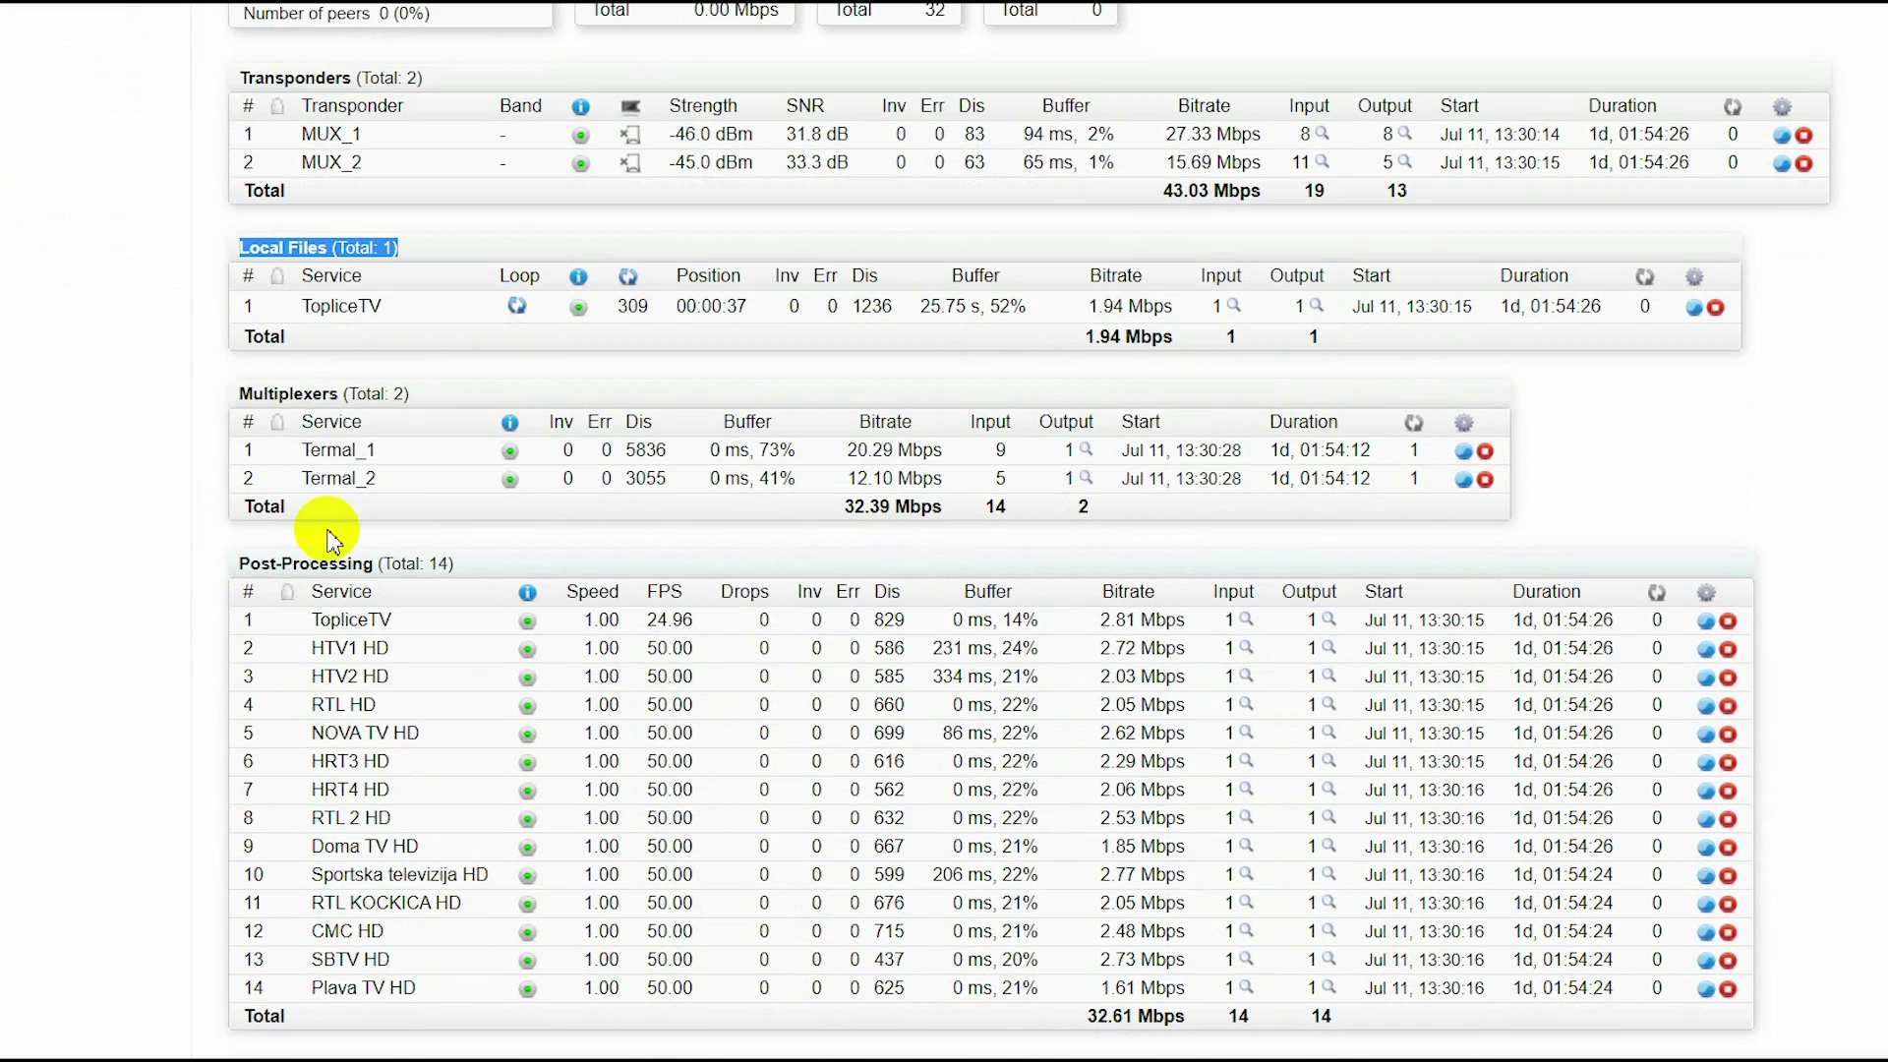
pyautogui.scroll(-2, 197, 531)
pyautogui.moveTo(246, 354); pyautogui.dragTo(4, 568)
pyautogui.click(177, 557)
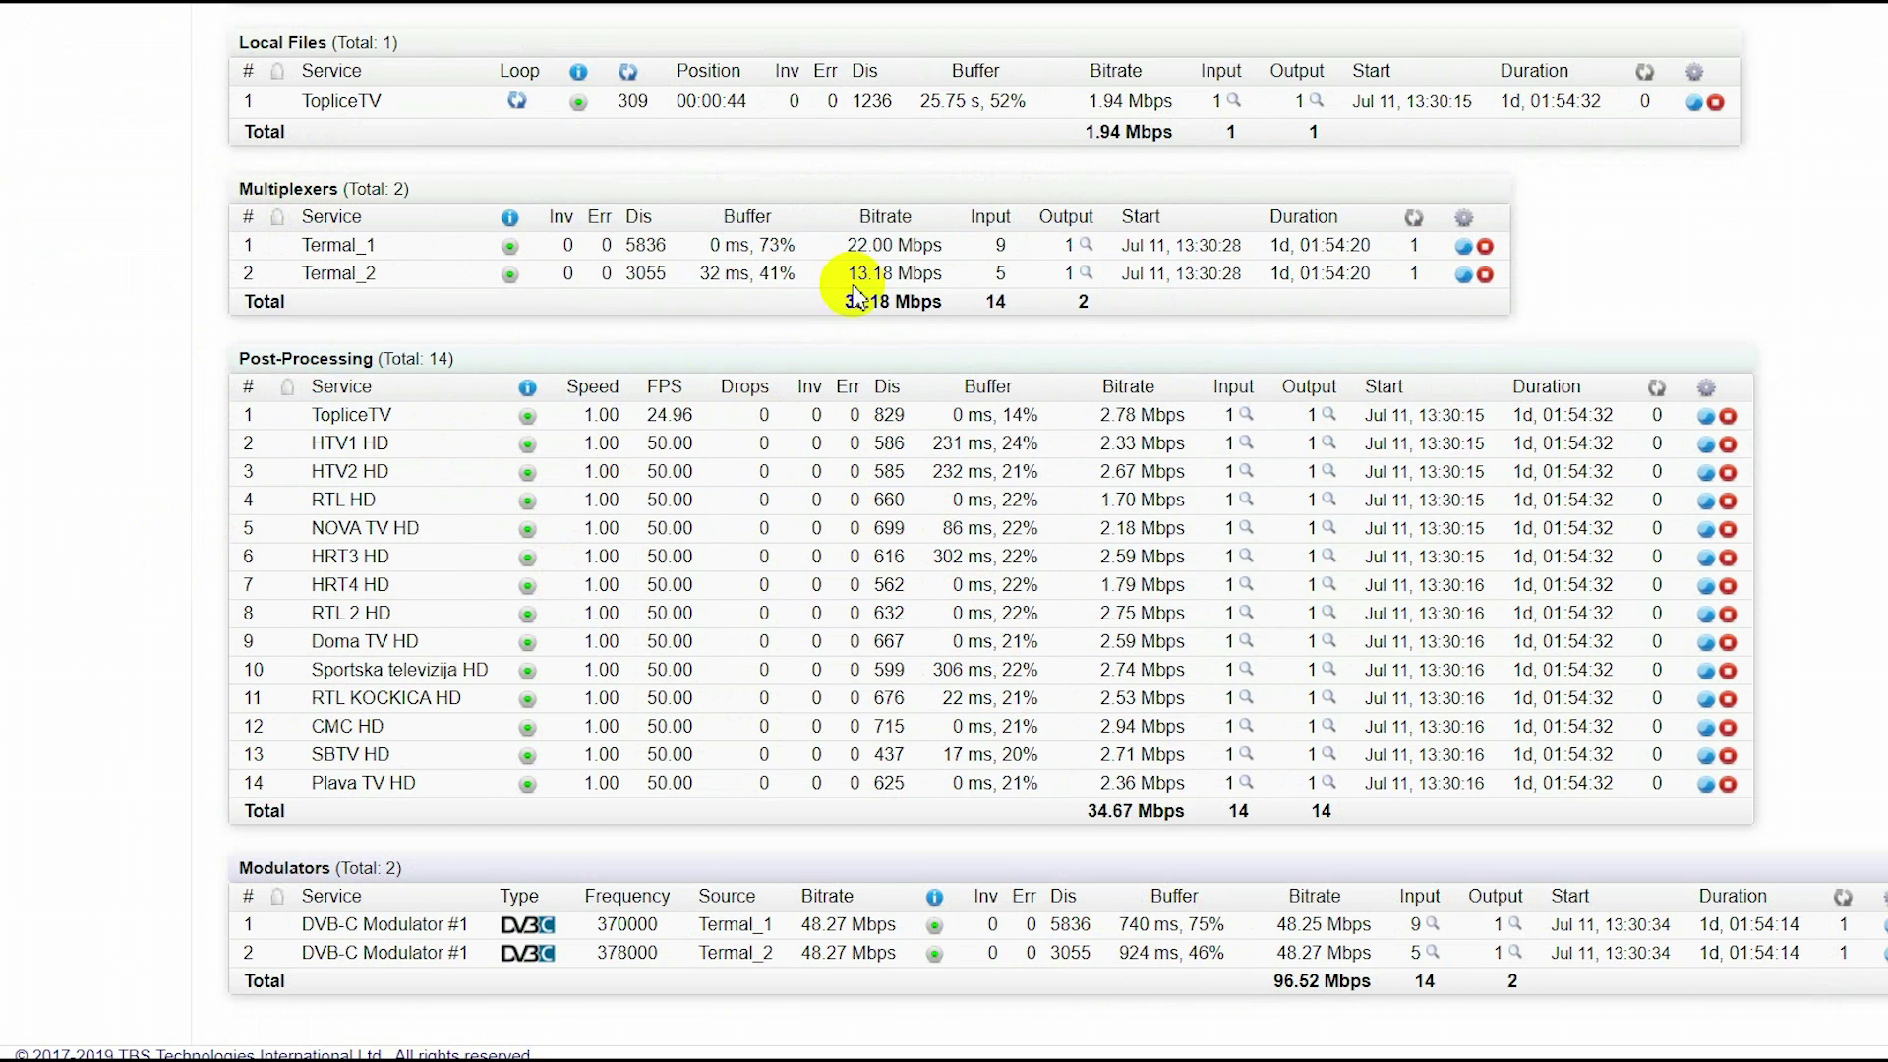
# Step: Examine the status of the two multiplexers and the DVB-C modulator outputs they feed
pyautogui.moveTo(1531, 313); pyautogui.dragTo(1412, 264)
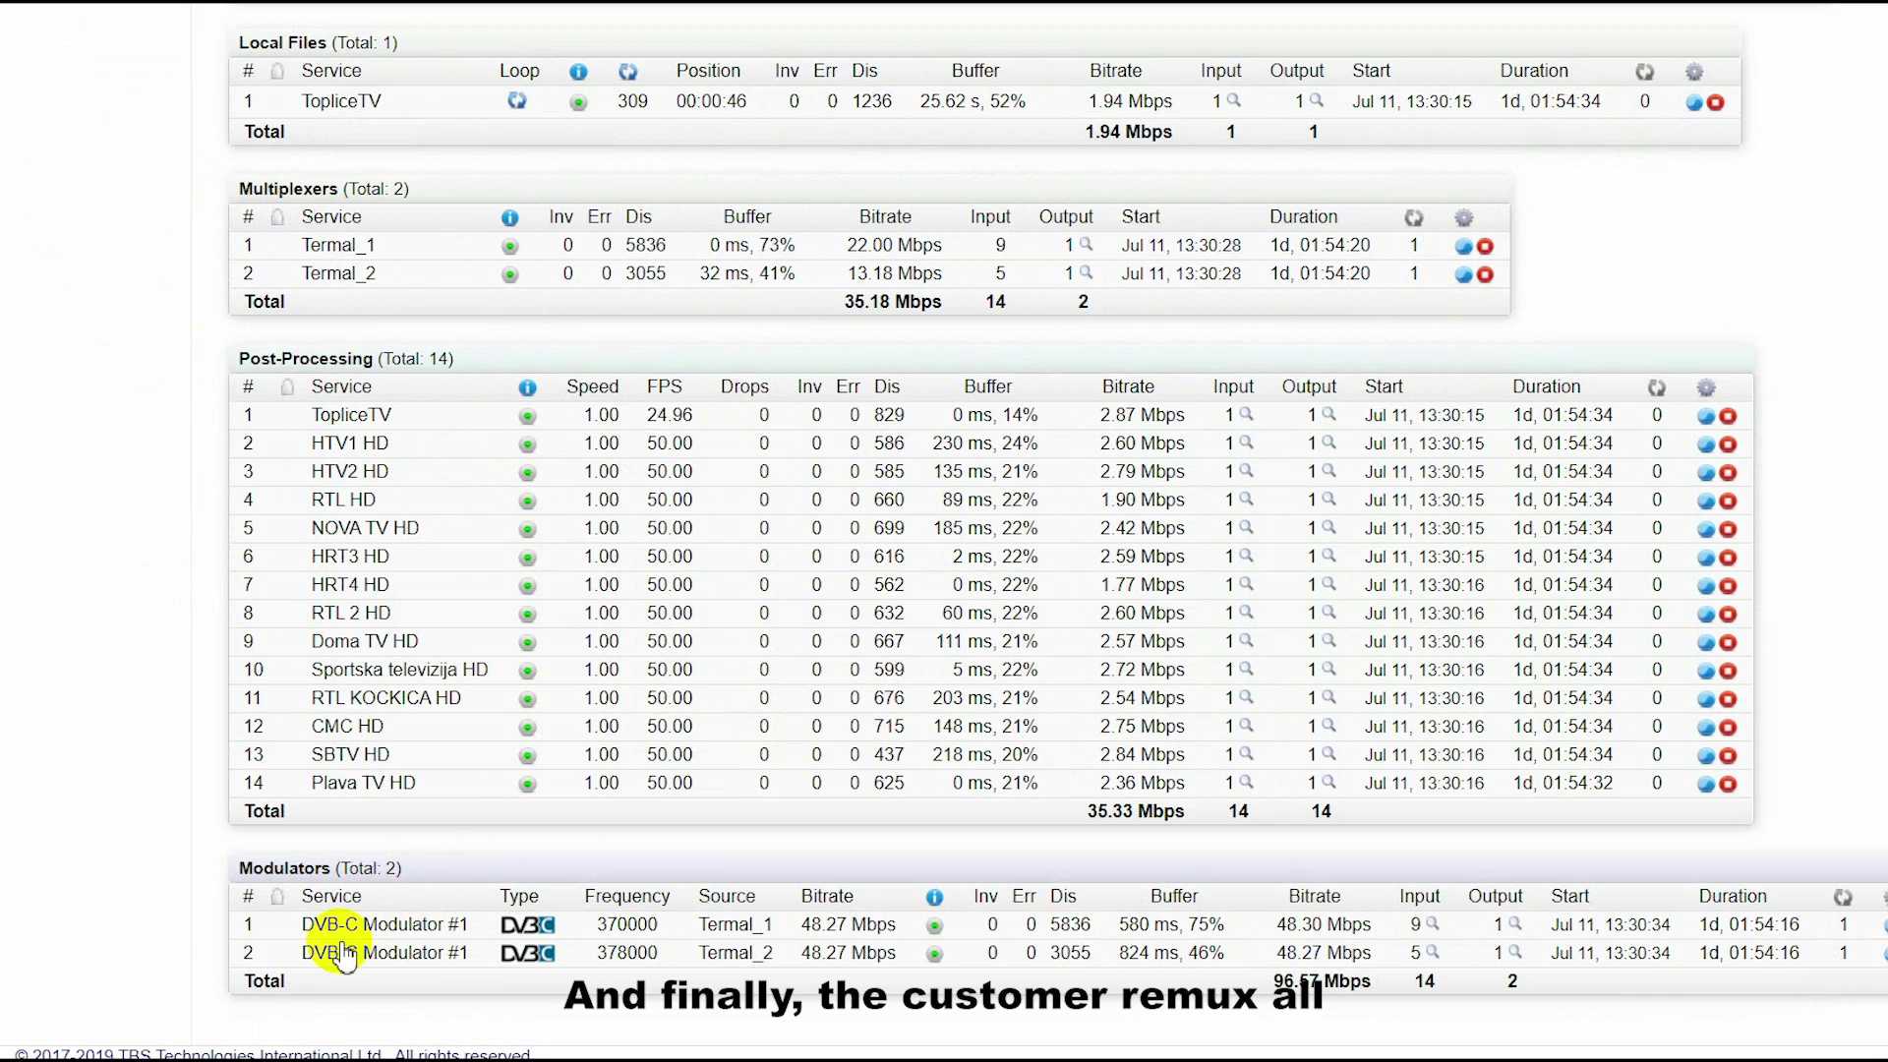
pyautogui.click(193, 914)
pyautogui.moveTo(194, 914); pyautogui.dragTo(1131, 1022)
pyautogui.click(1244, 929)
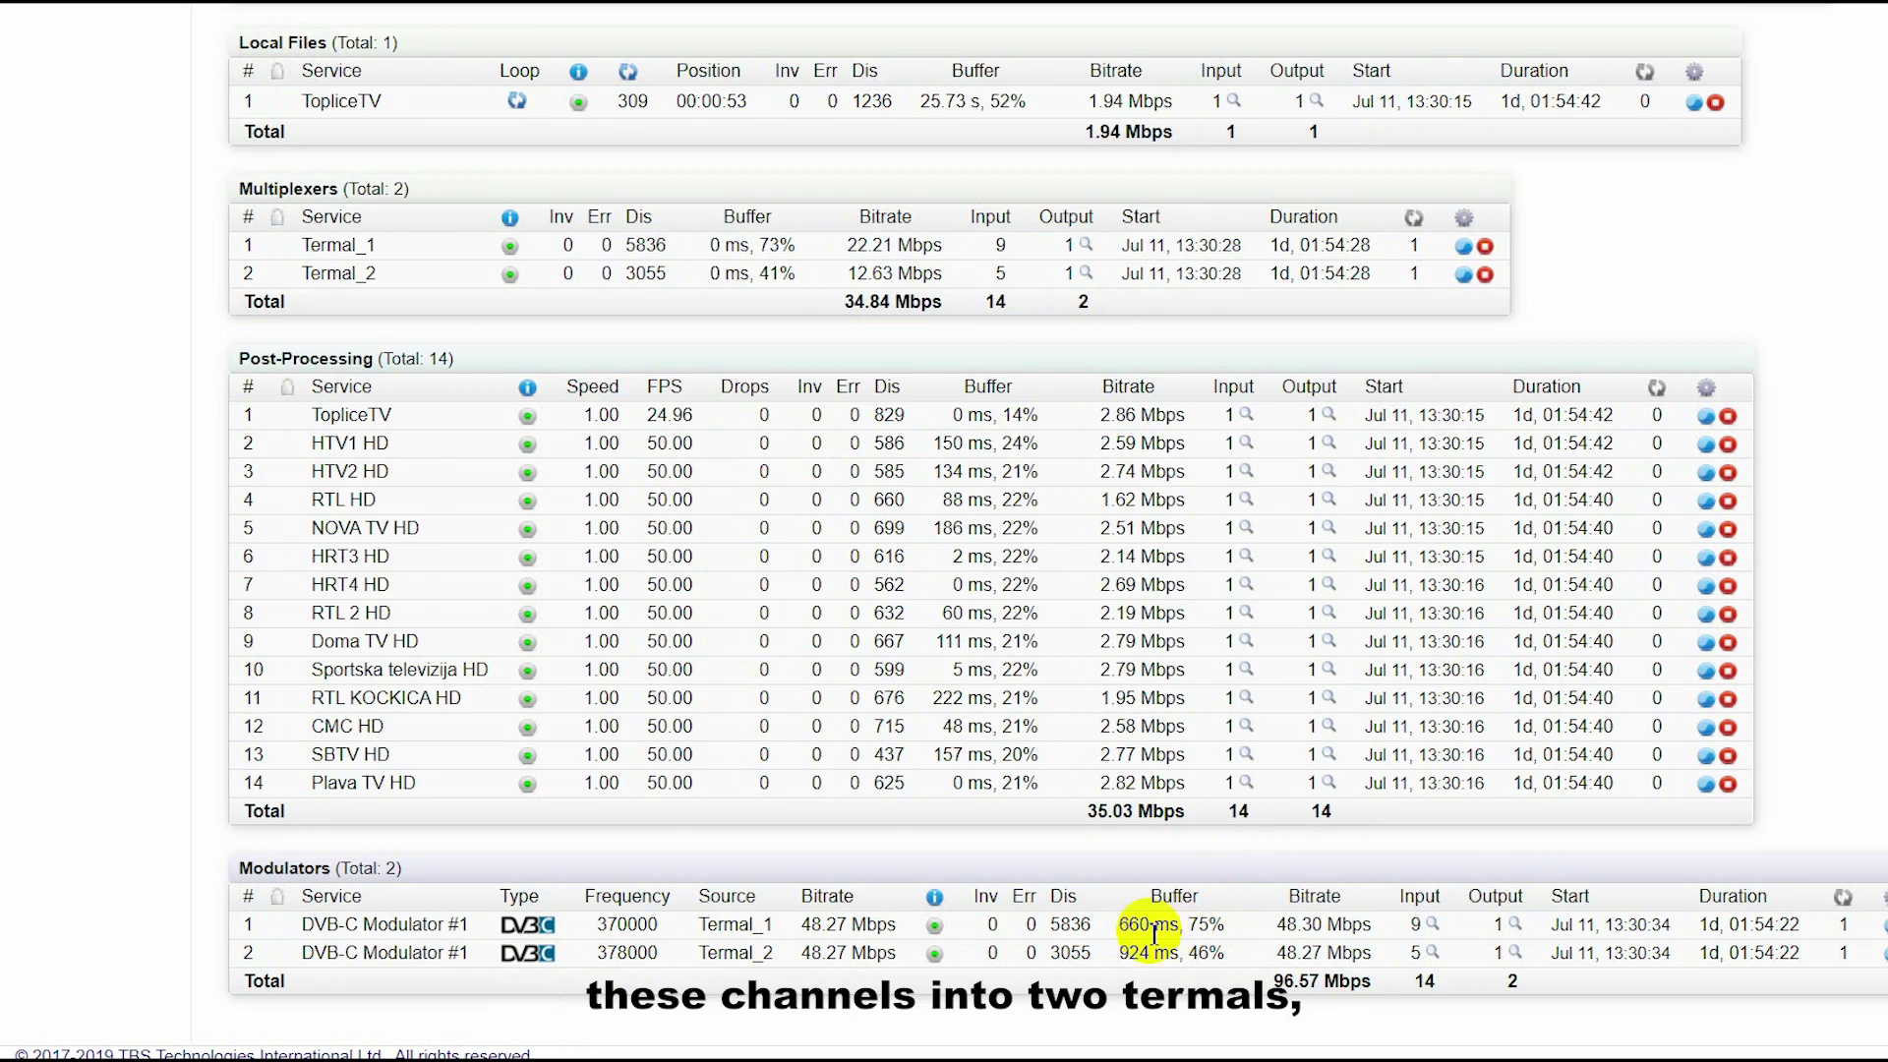
# Step: Open the DVB-C Modulator #1 record and examine its frequency, symbol rate, modulation and MPTS sources
pyautogui.scroll(5, 59, 492)
pyautogui.click(190, 78)
pyautogui.scroll(-2, 148, 777)
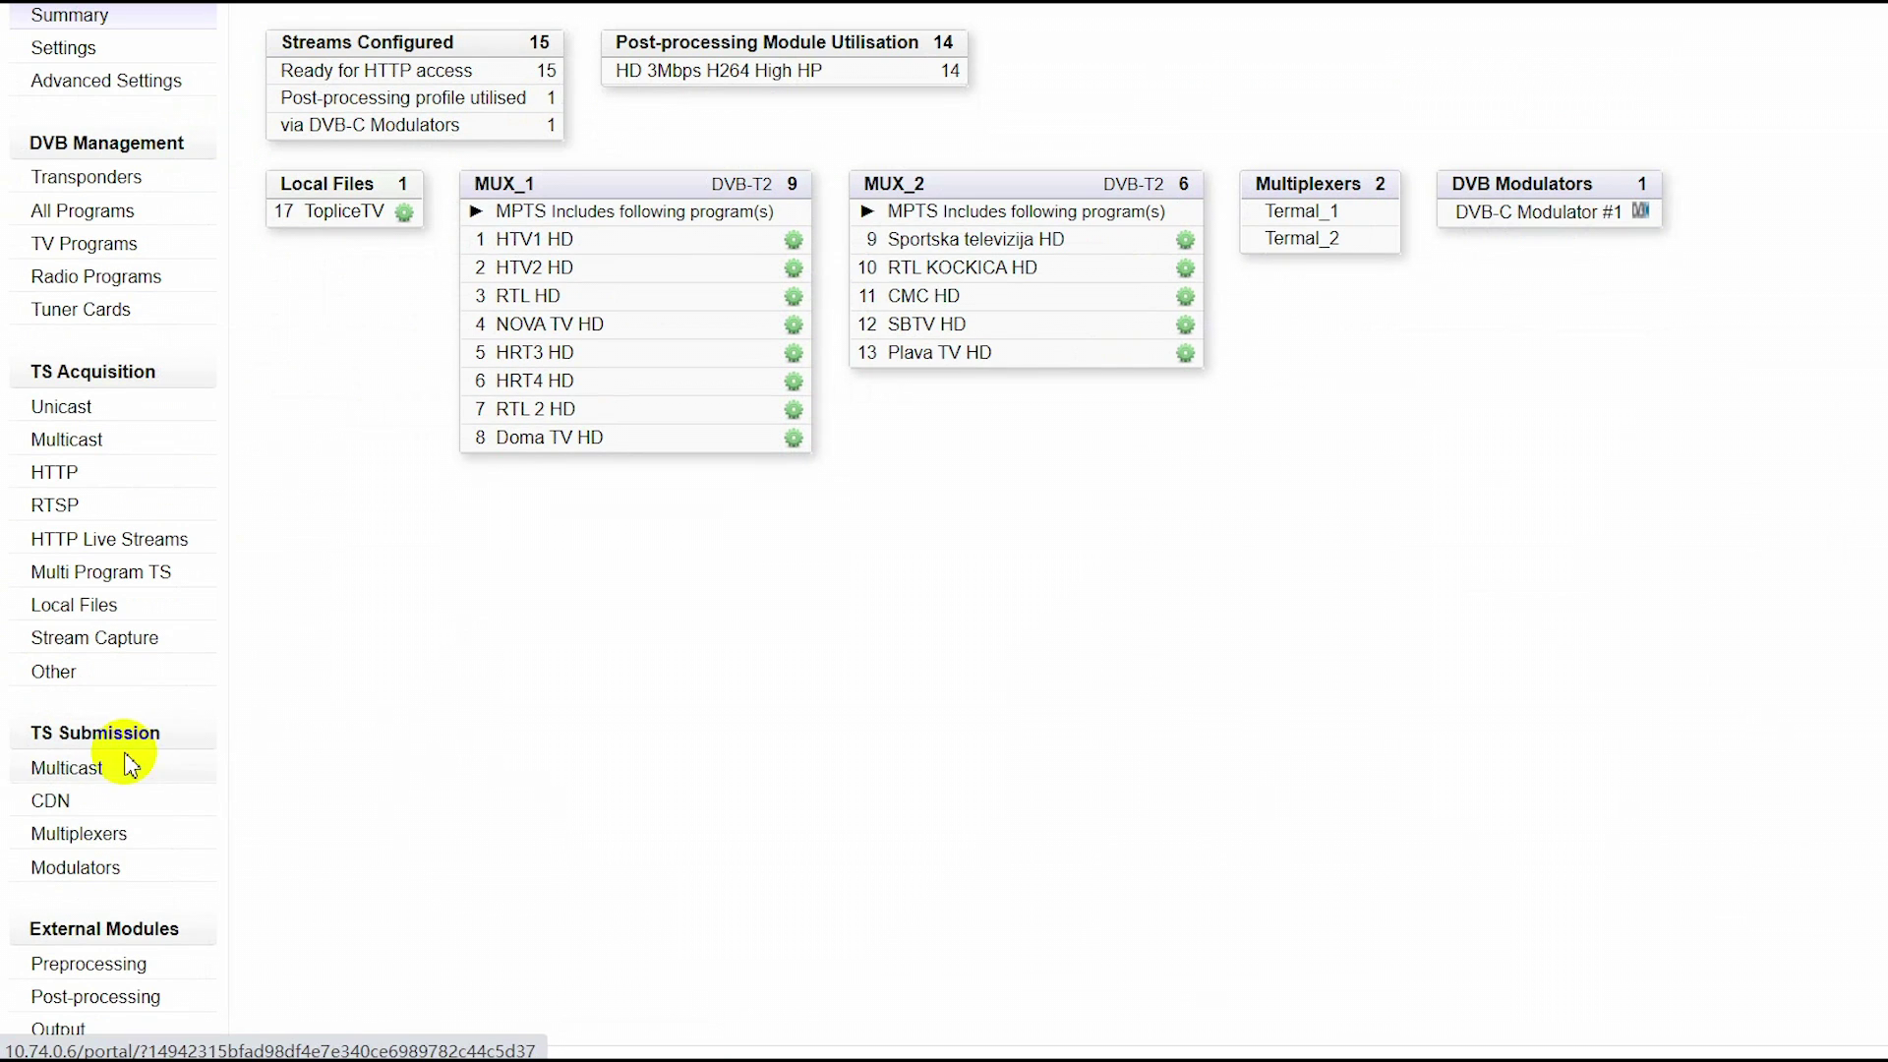
pyautogui.click(71, 869)
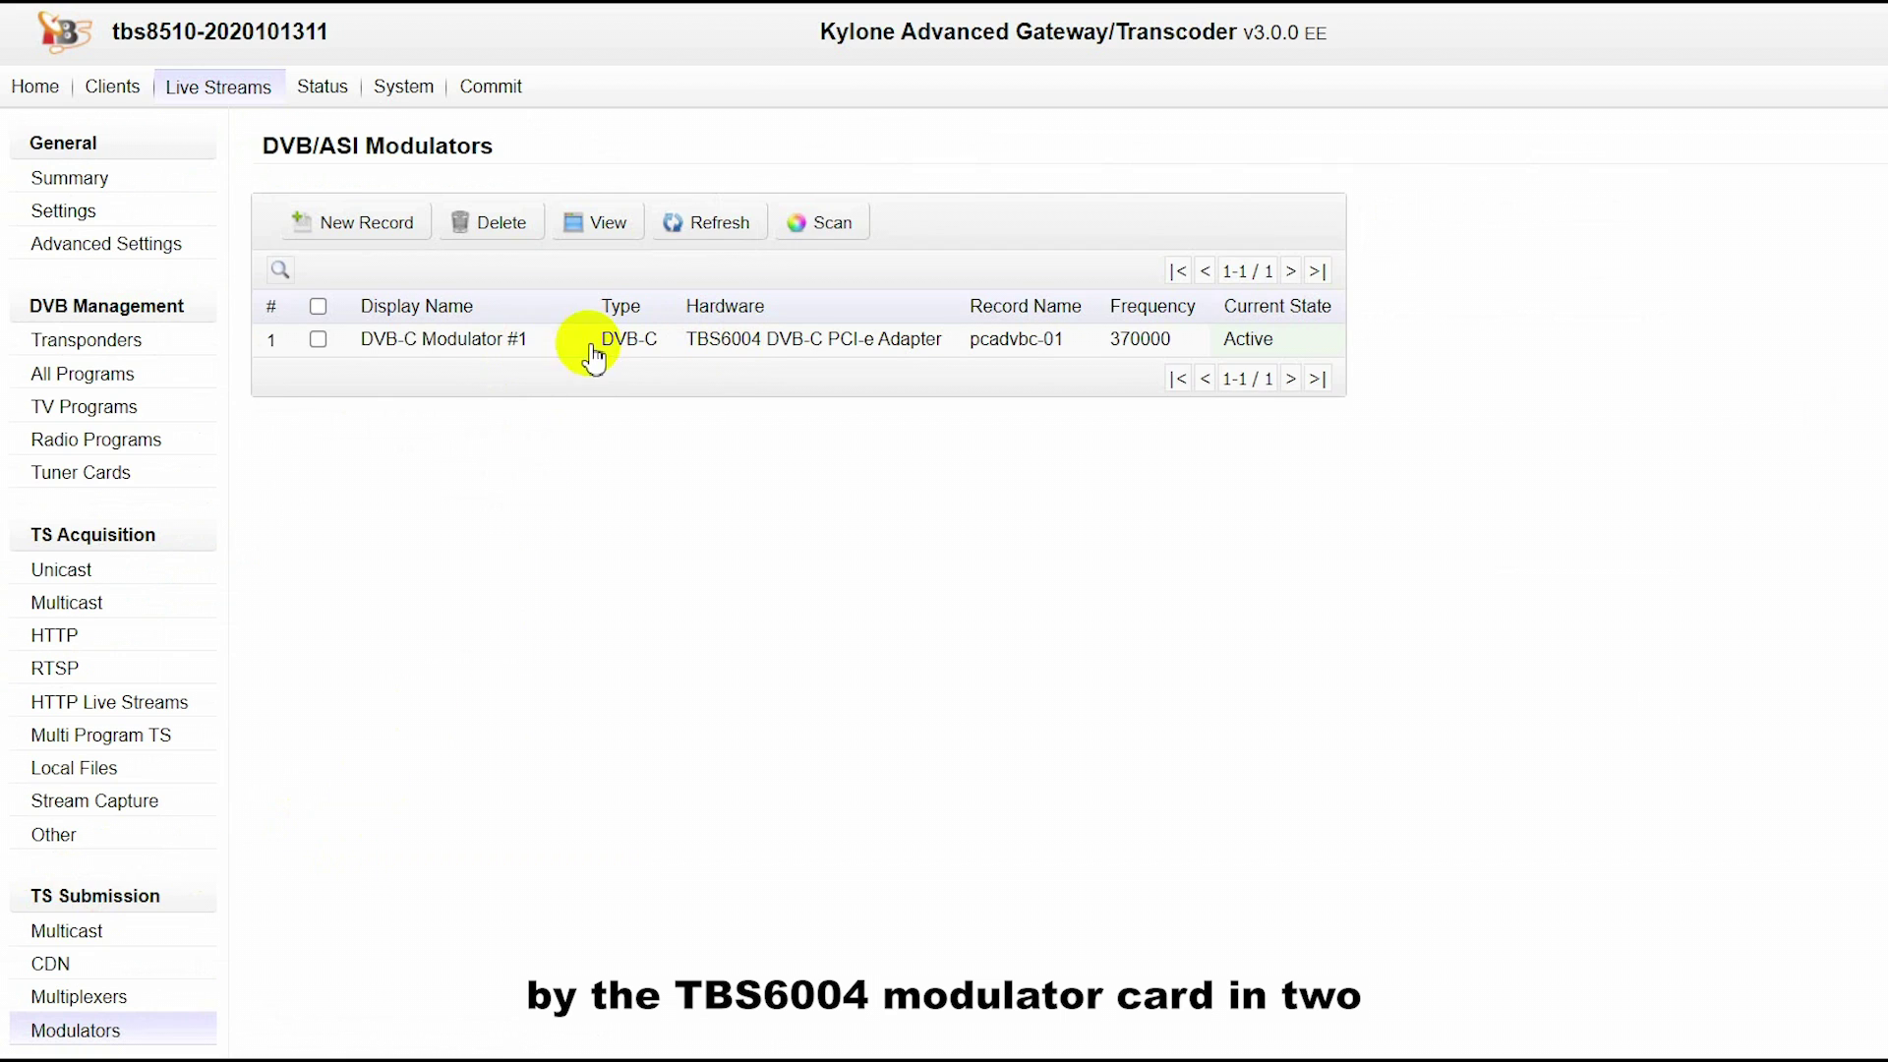
pyautogui.click(791, 340)
pyautogui.moveTo(545, 622); pyautogui.dragTo(574, 623)
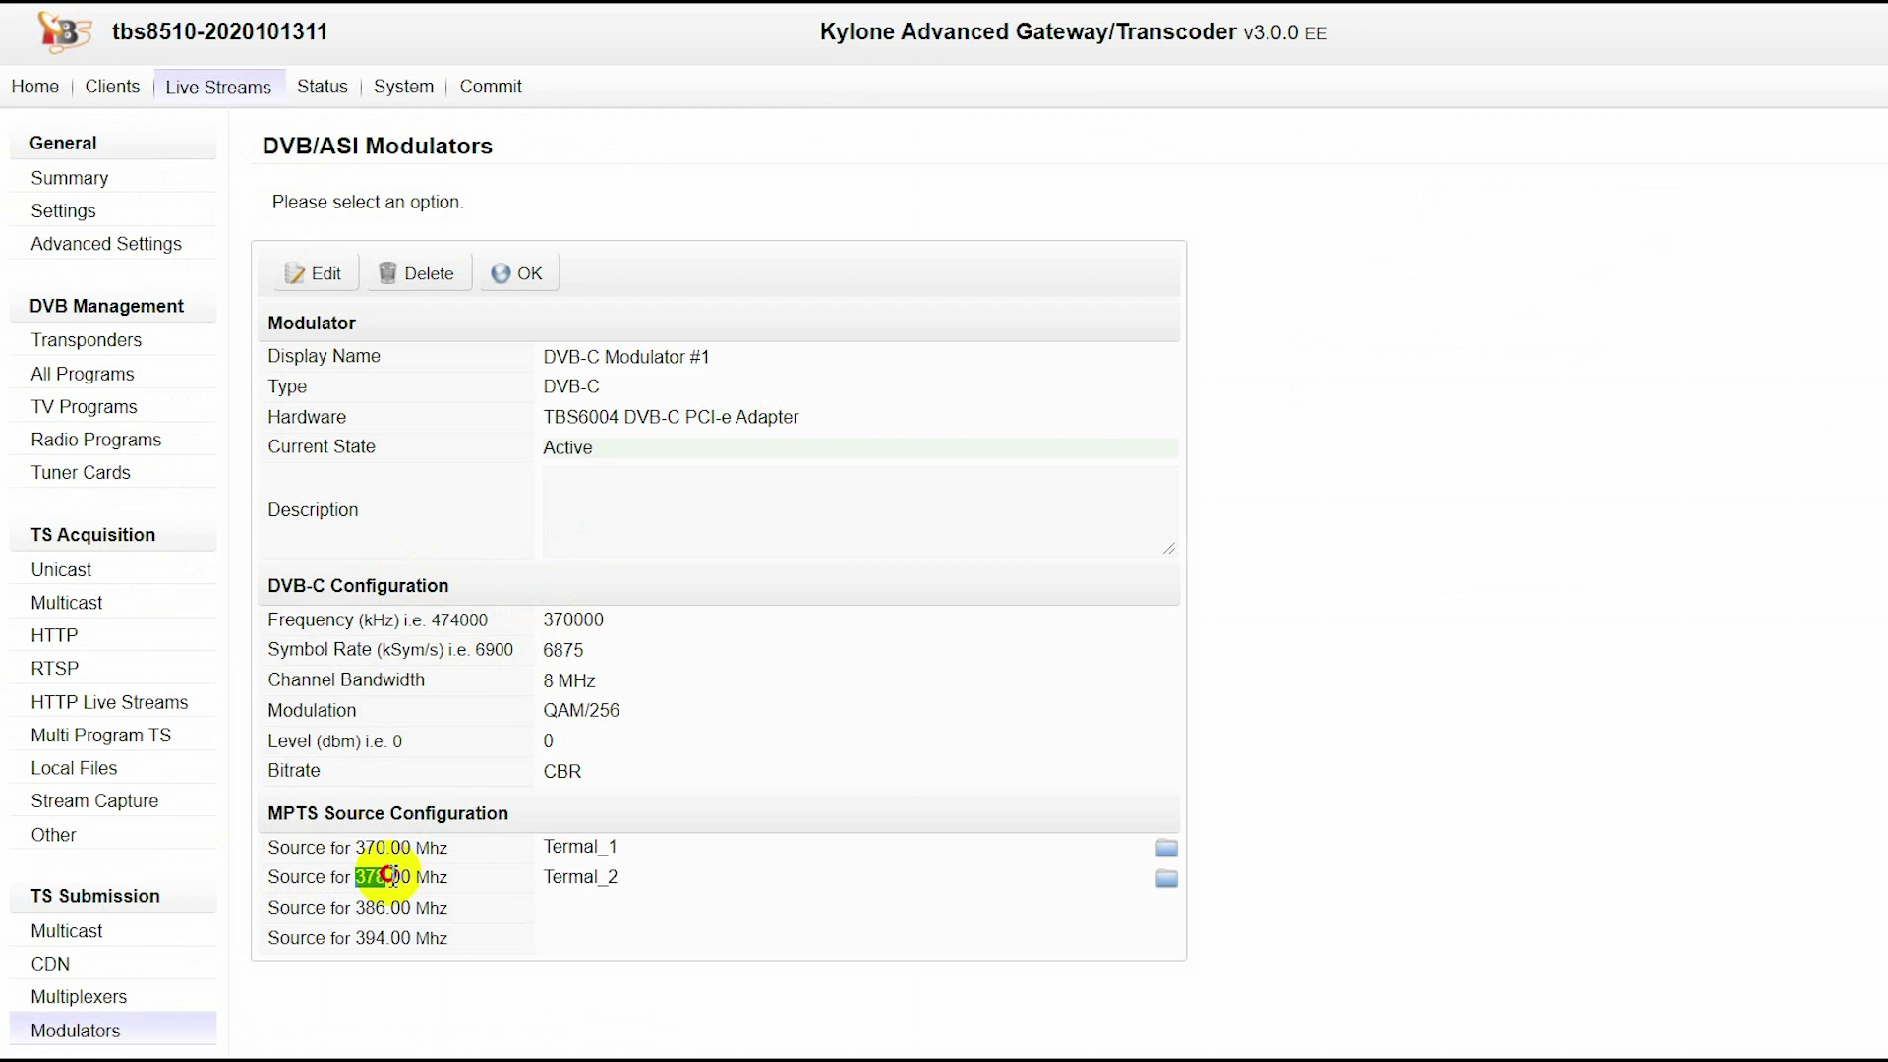
pyautogui.moveTo(555, 649); pyautogui.dragTo(627, 653)
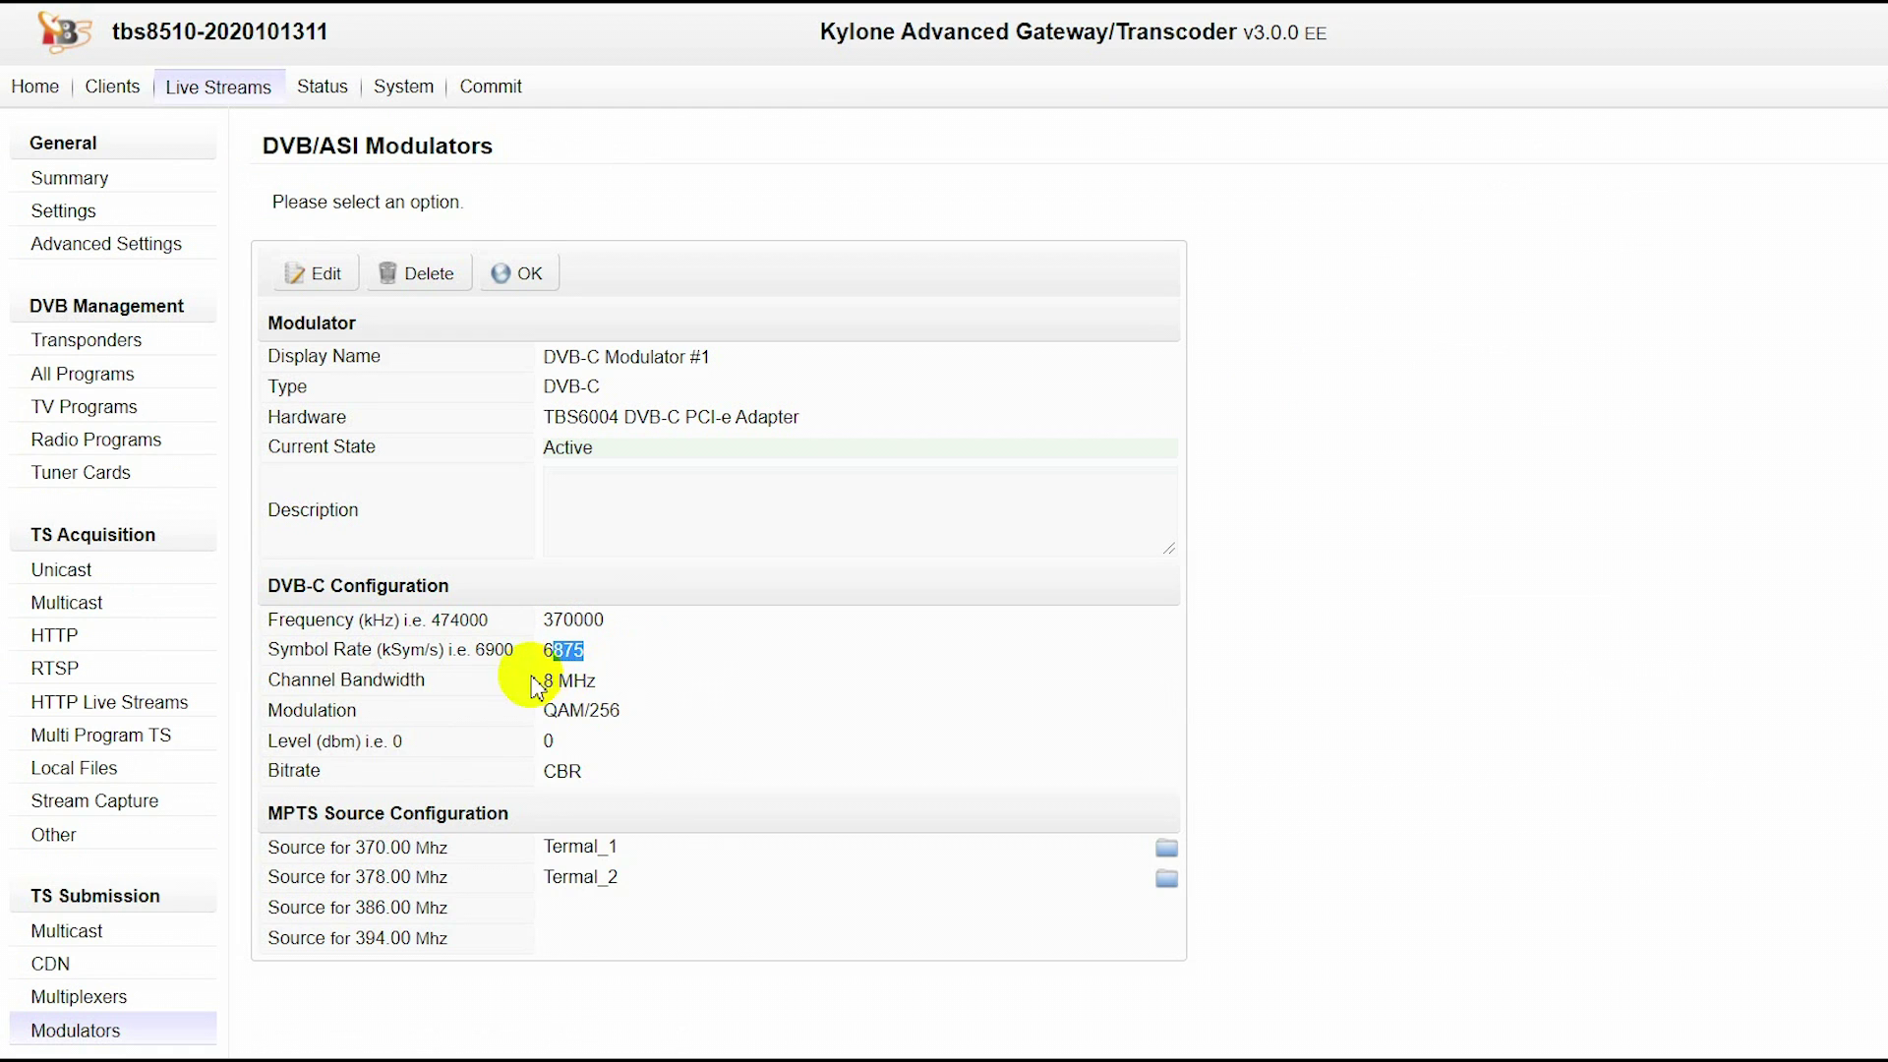
pyautogui.moveTo(559, 717); pyautogui.dragTo(621, 712)
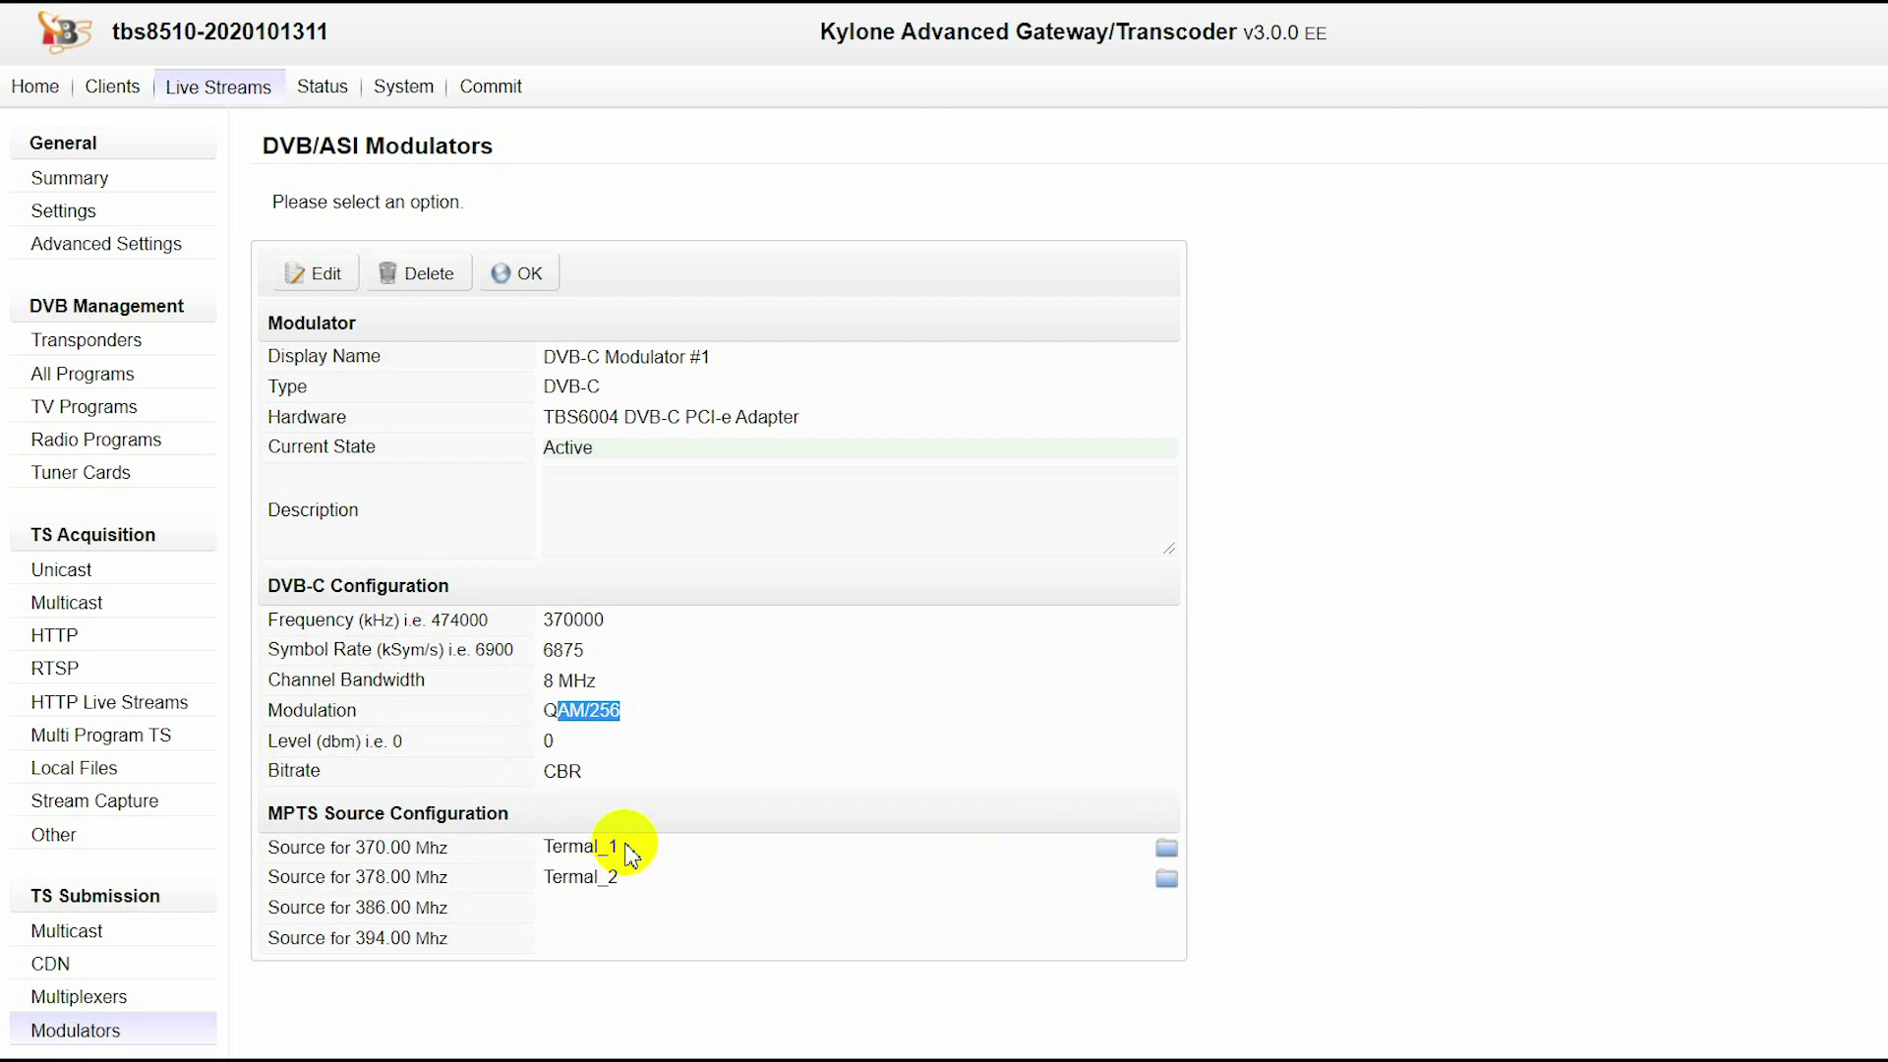
pyautogui.moveTo(614, 844); pyautogui.dragTo(332, 932)
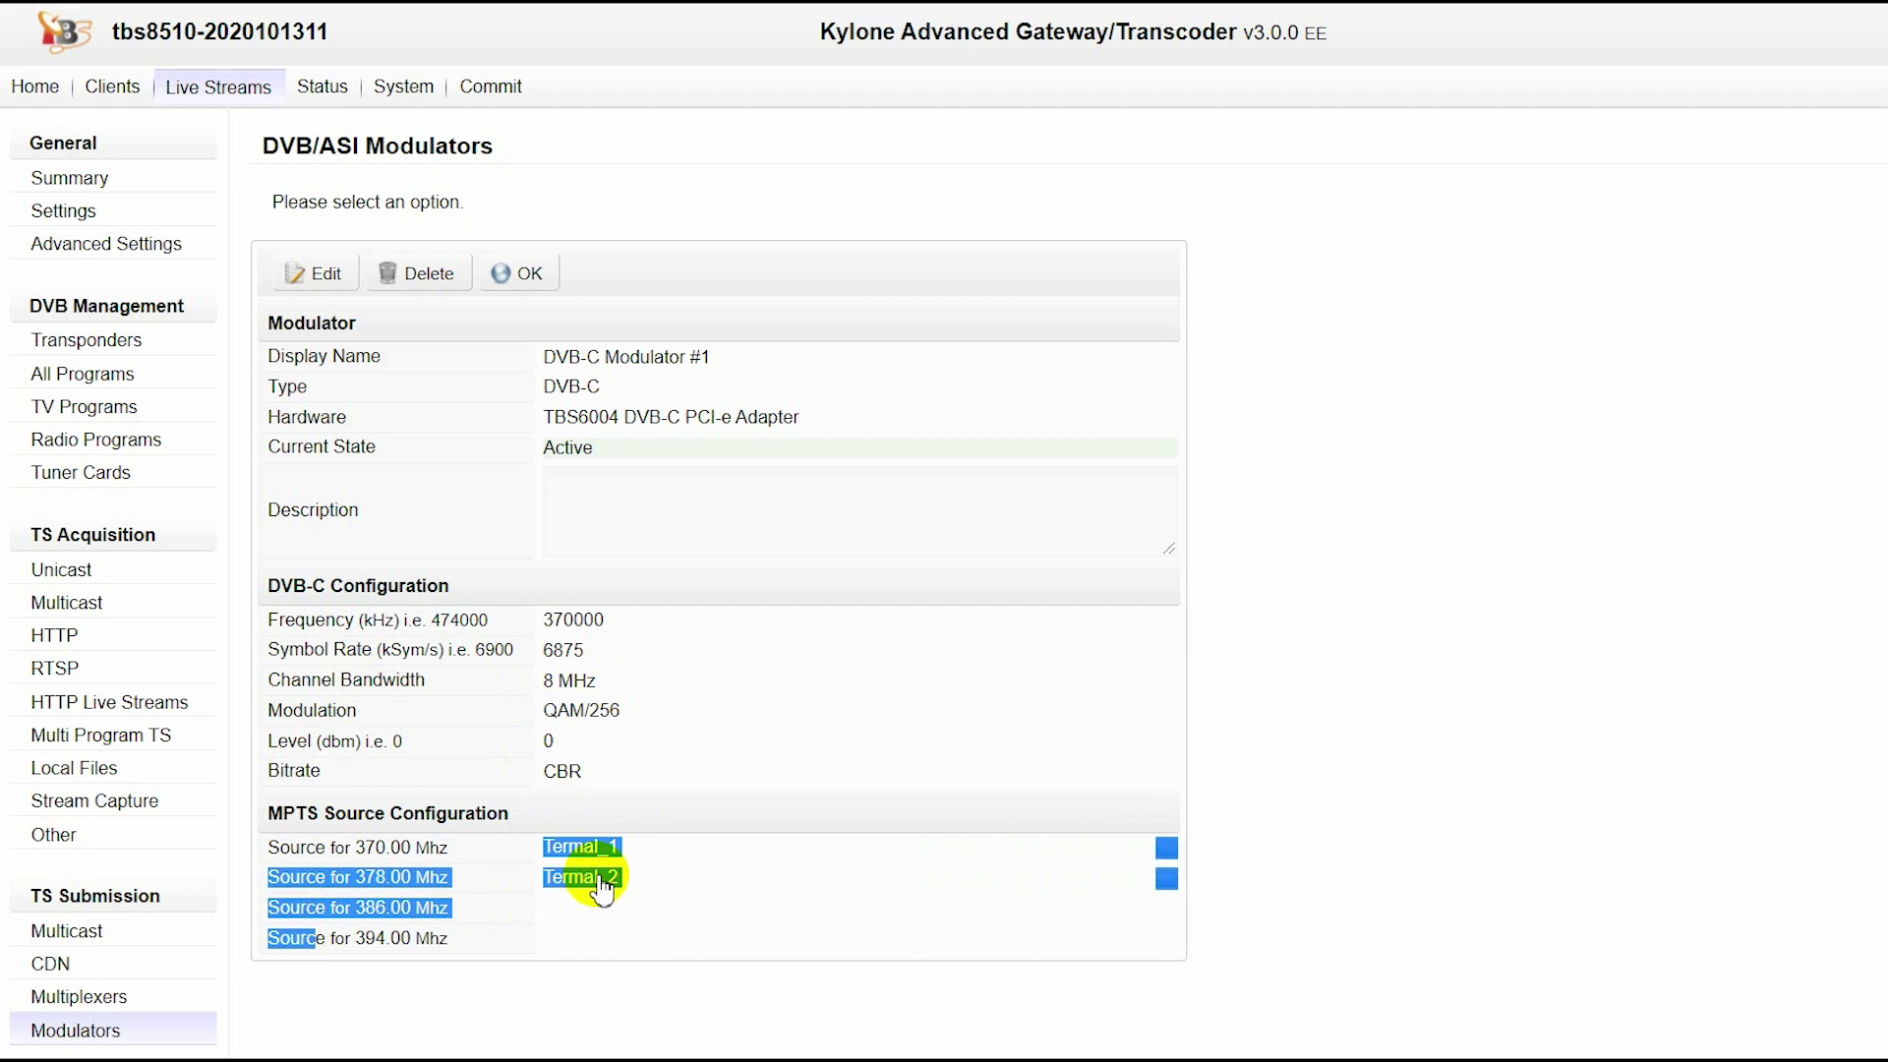
# Step: Open the Termal_1 multiplexer and highlight all its selected programs, from TopliceTV to Doma TV HD
pyautogui.scroll(-1, 138, 775)
pyautogui.scroll(-1, 137, 775)
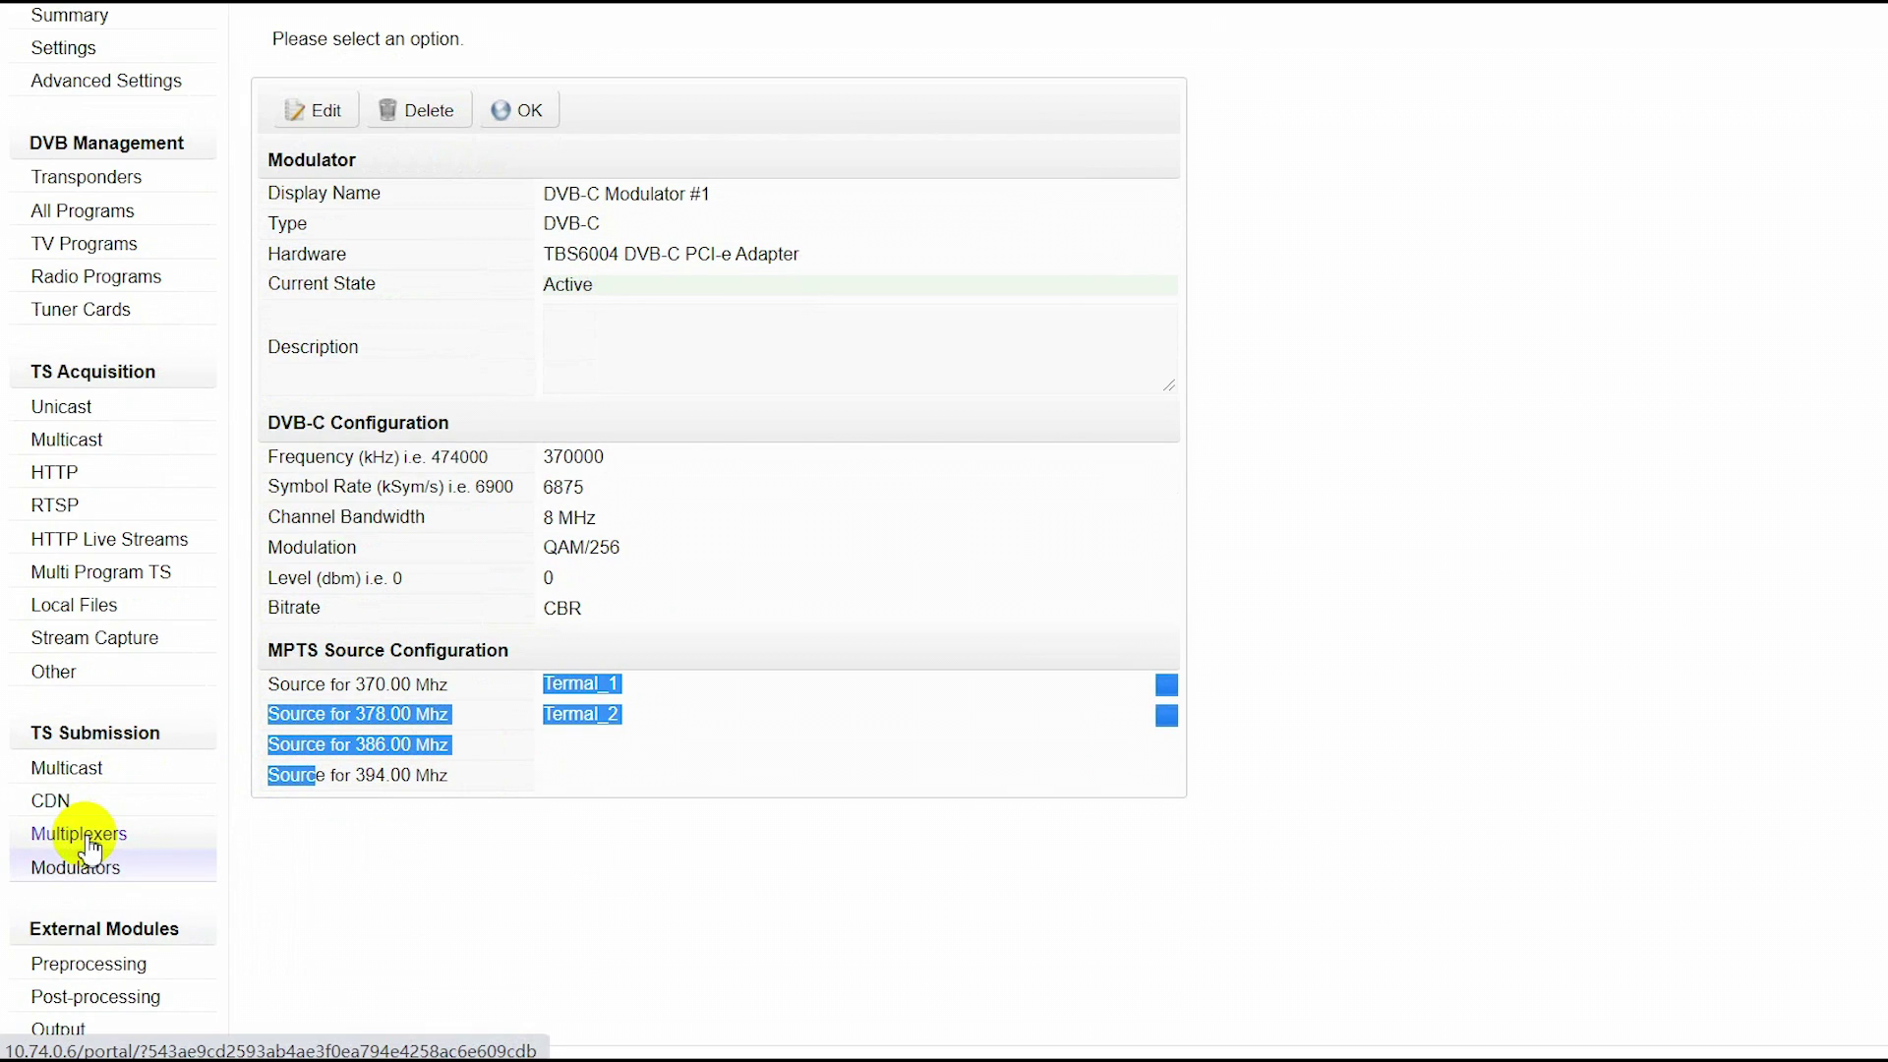
pyautogui.click(87, 836)
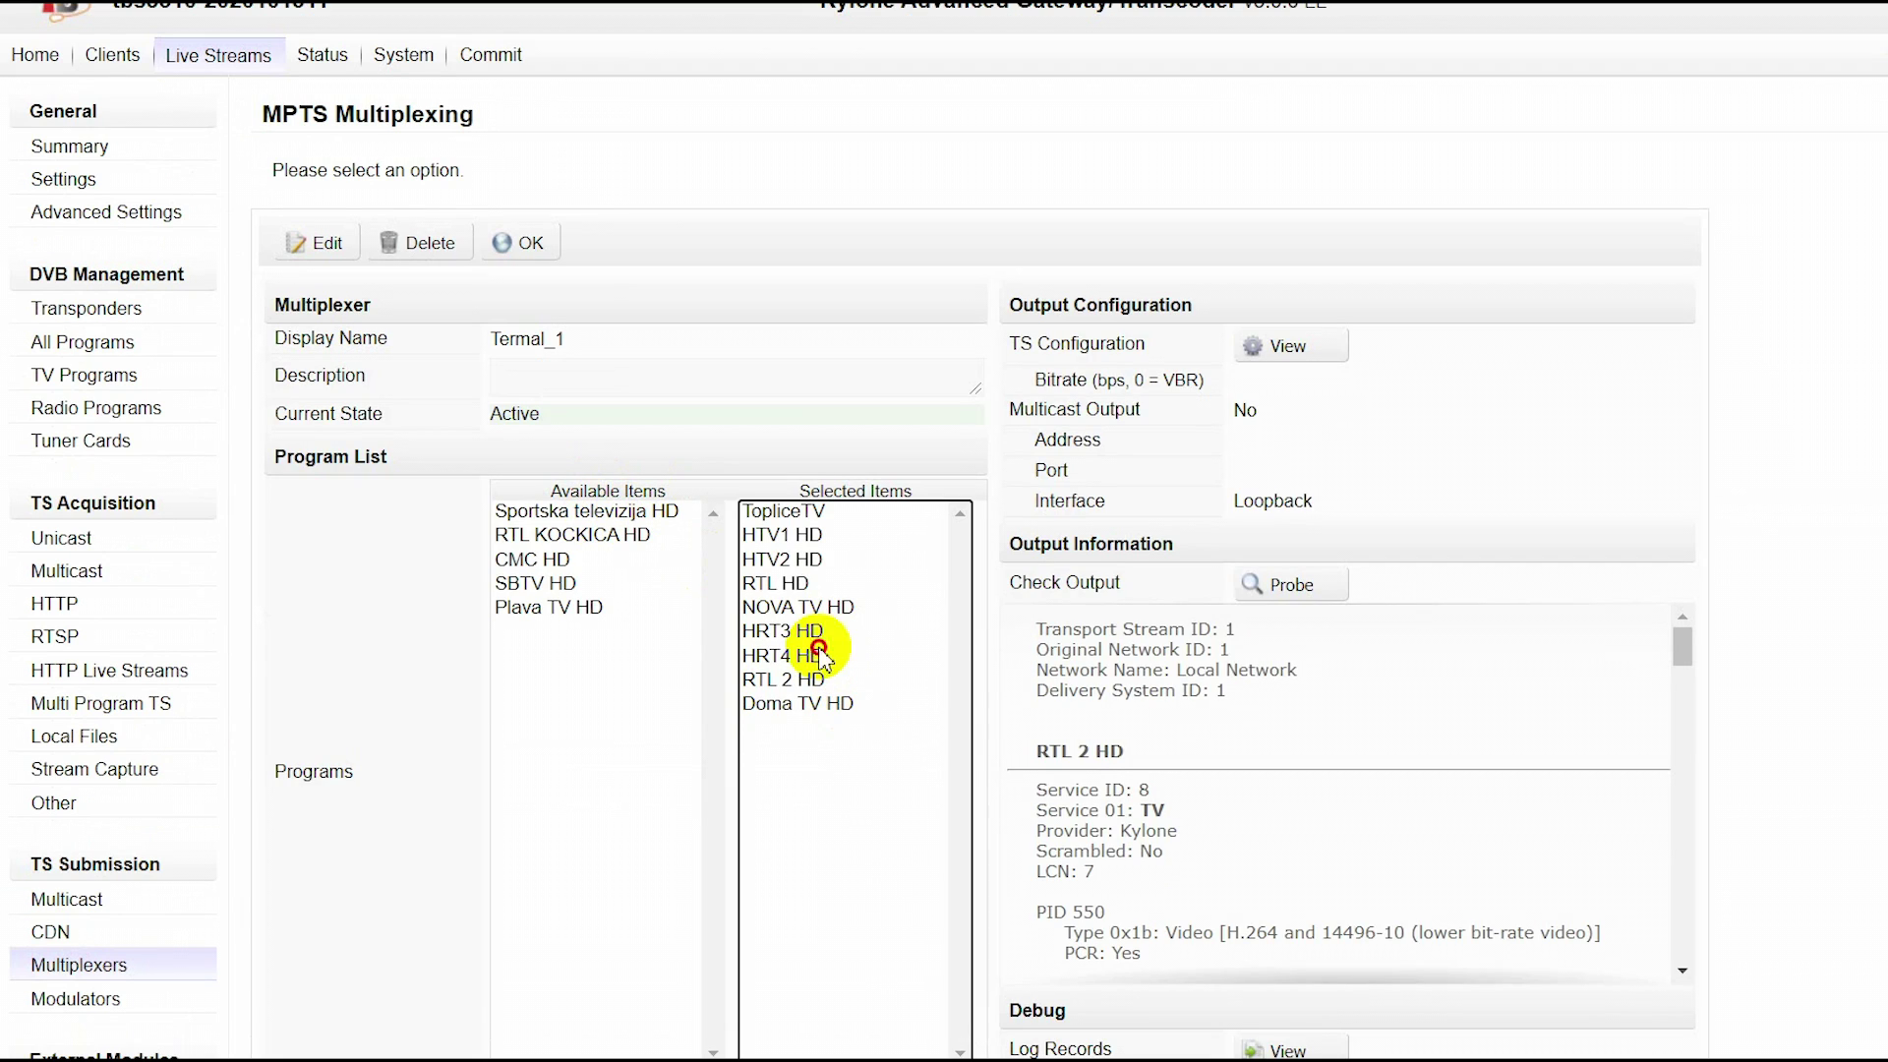
pyautogui.click(786, 513)
pyautogui.keyDown('shift'); pyautogui.click(814, 720); pyautogui.keyUp('shift')
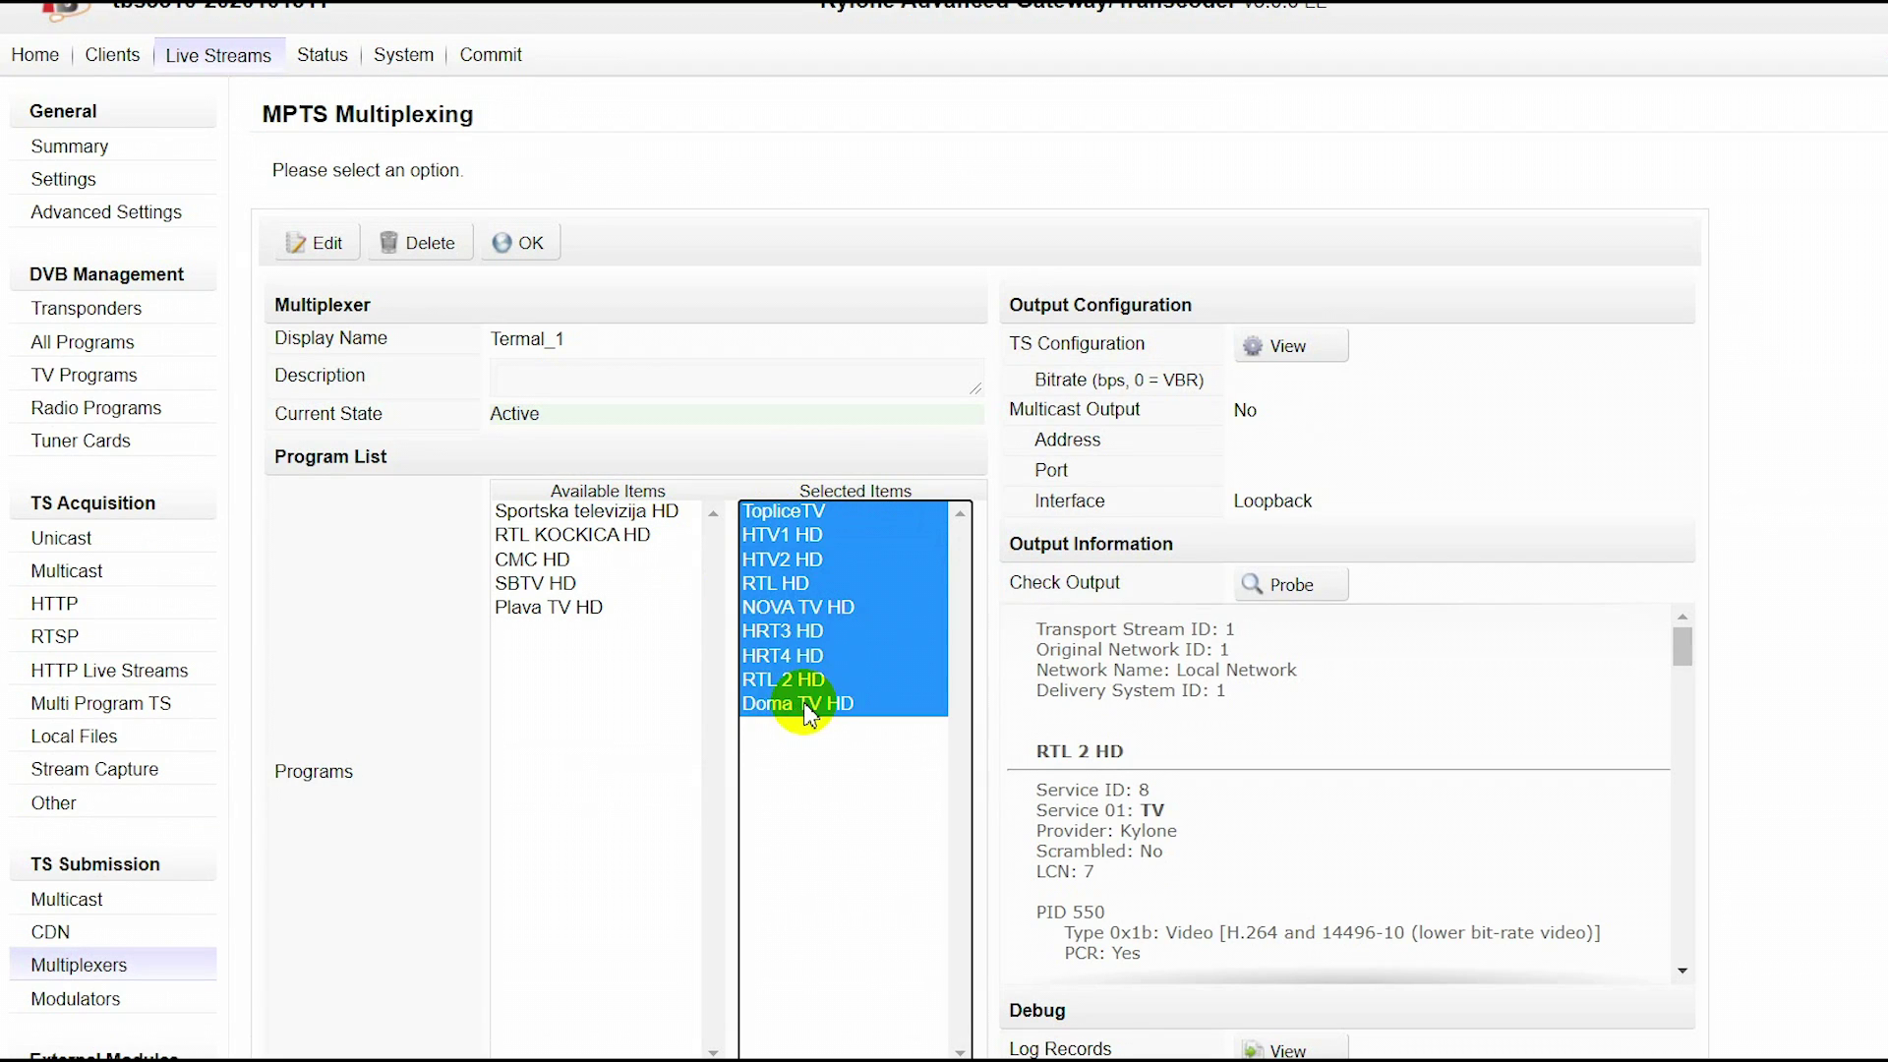
# Step: Open the Termal_2 multiplexer record and examine its list of selected programs
pyautogui.scroll(1, 61, 84)
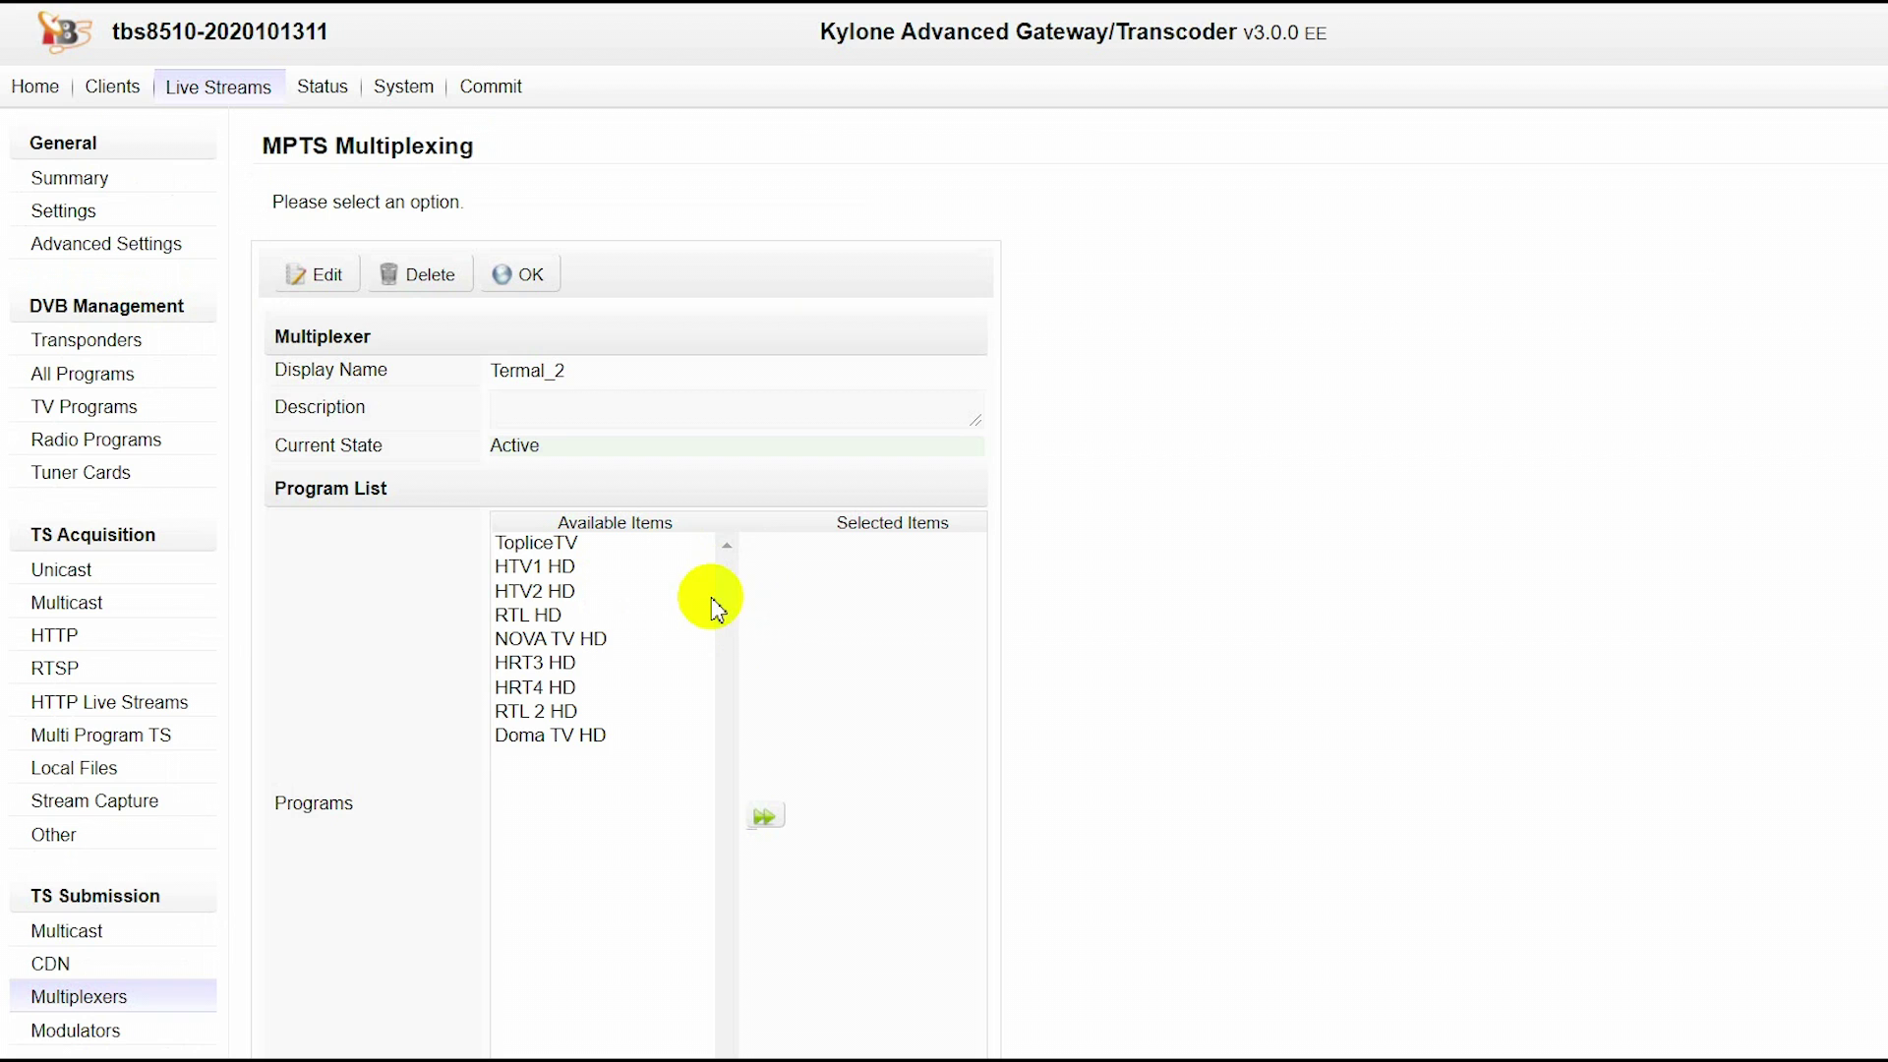
pyautogui.scroll(-2, 728, 587)
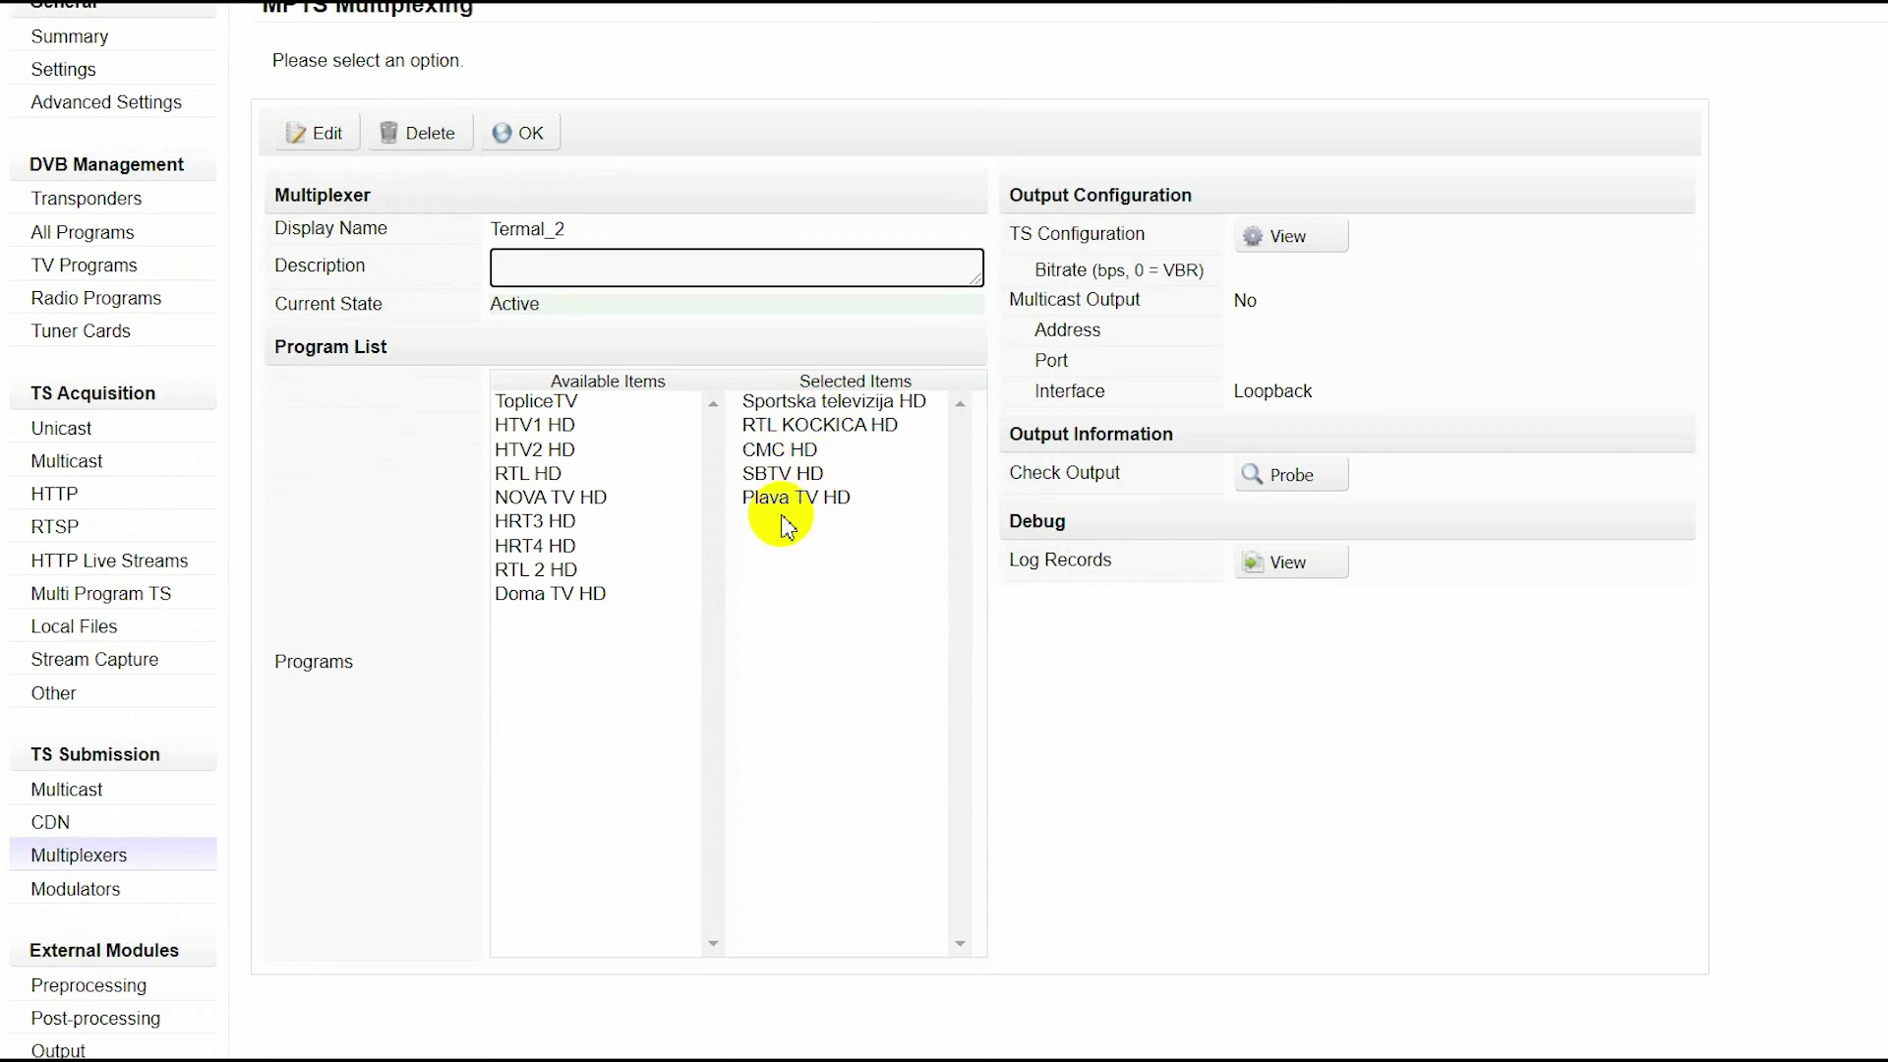
pyautogui.scroll(2, 787, 487)
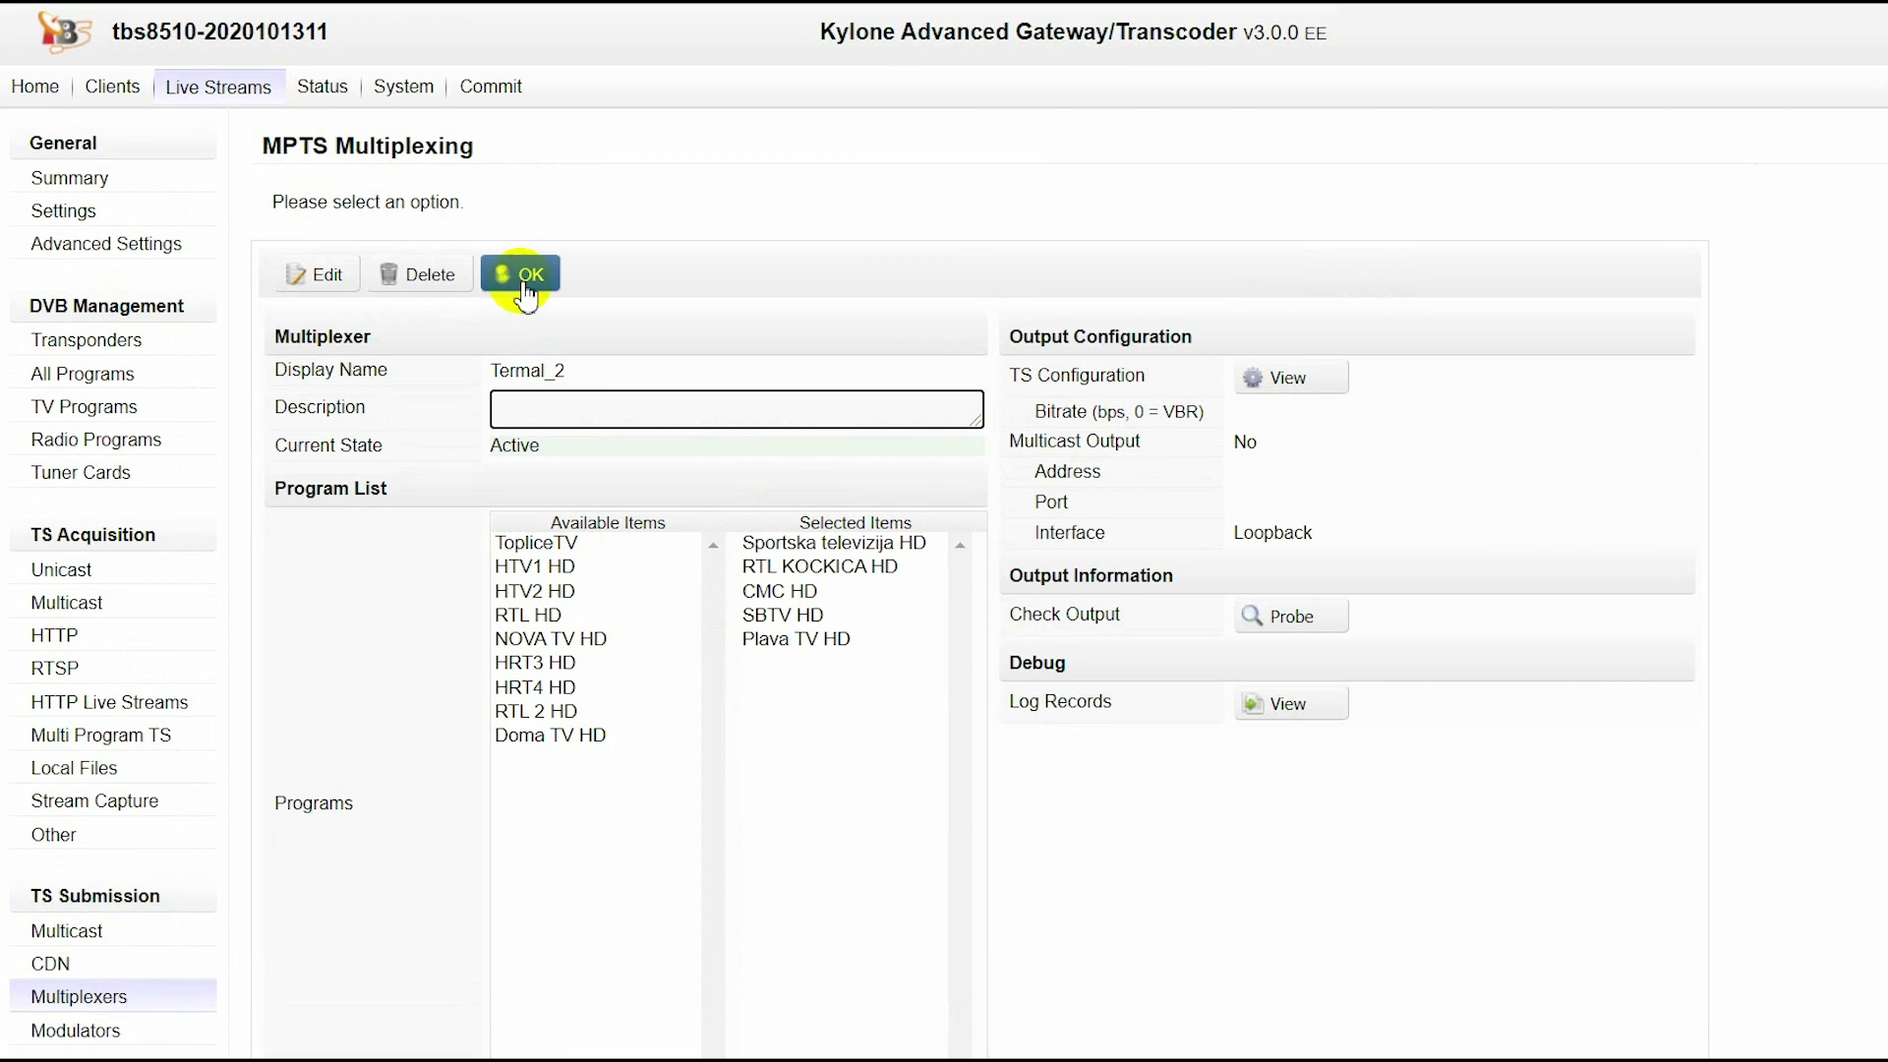
# Step: Return to the media server status monitor and review the chain from the transponders through post-processing to the DVB-C modulators
pyautogui.click(320, 86)
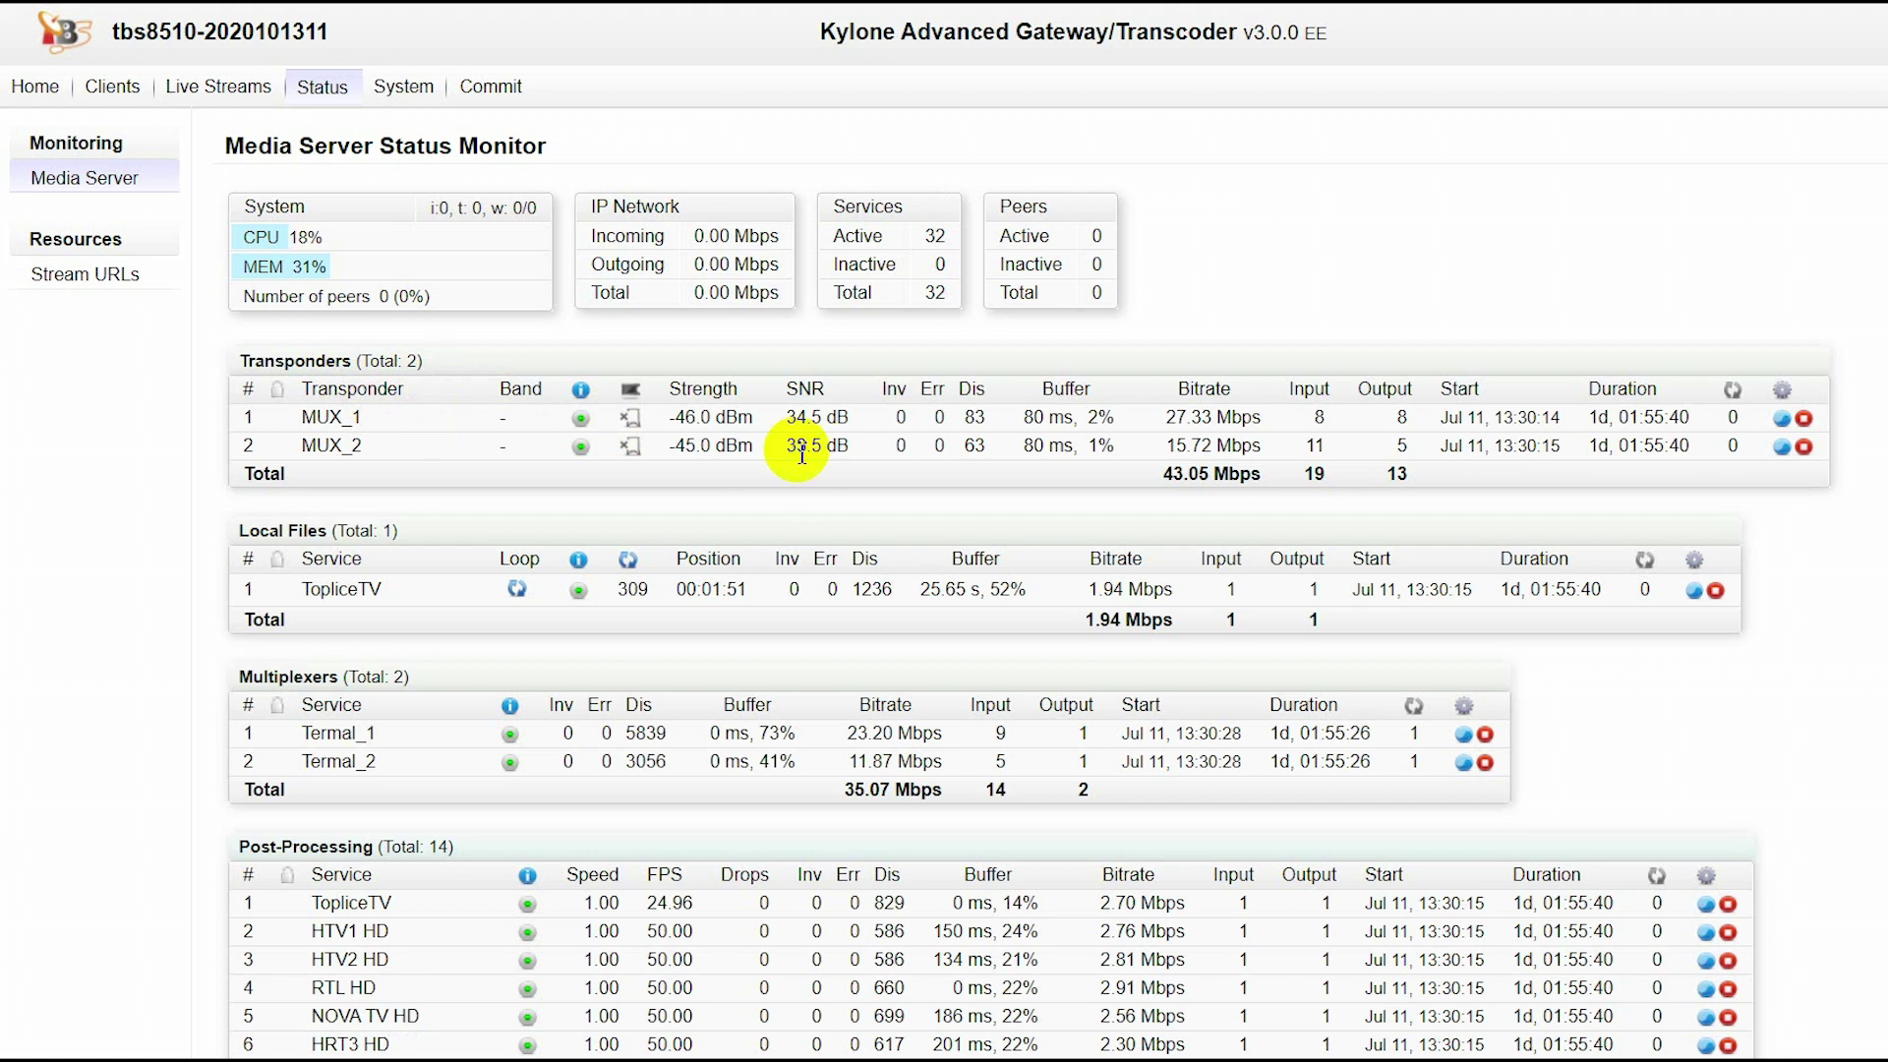
pyautogui.scroll(-3, 559, 634)
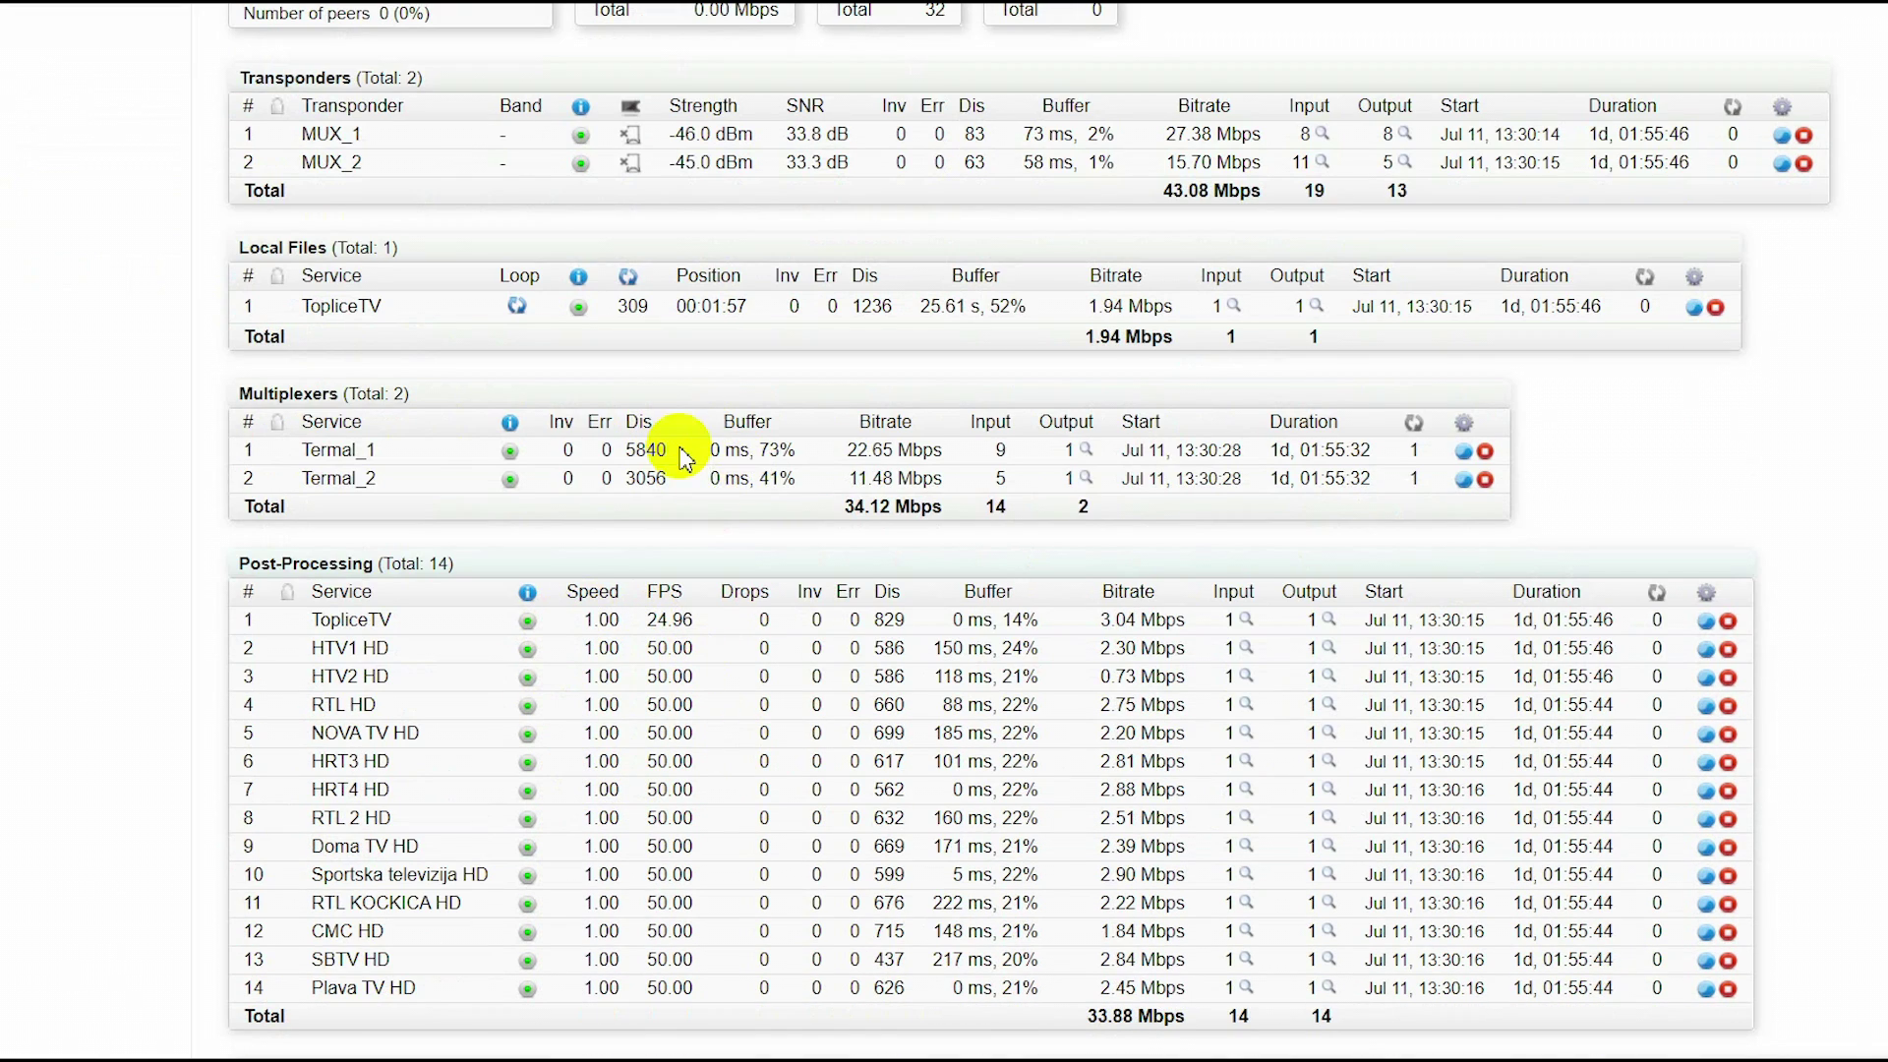
pyautogui.scroll(-2, 747, 447)
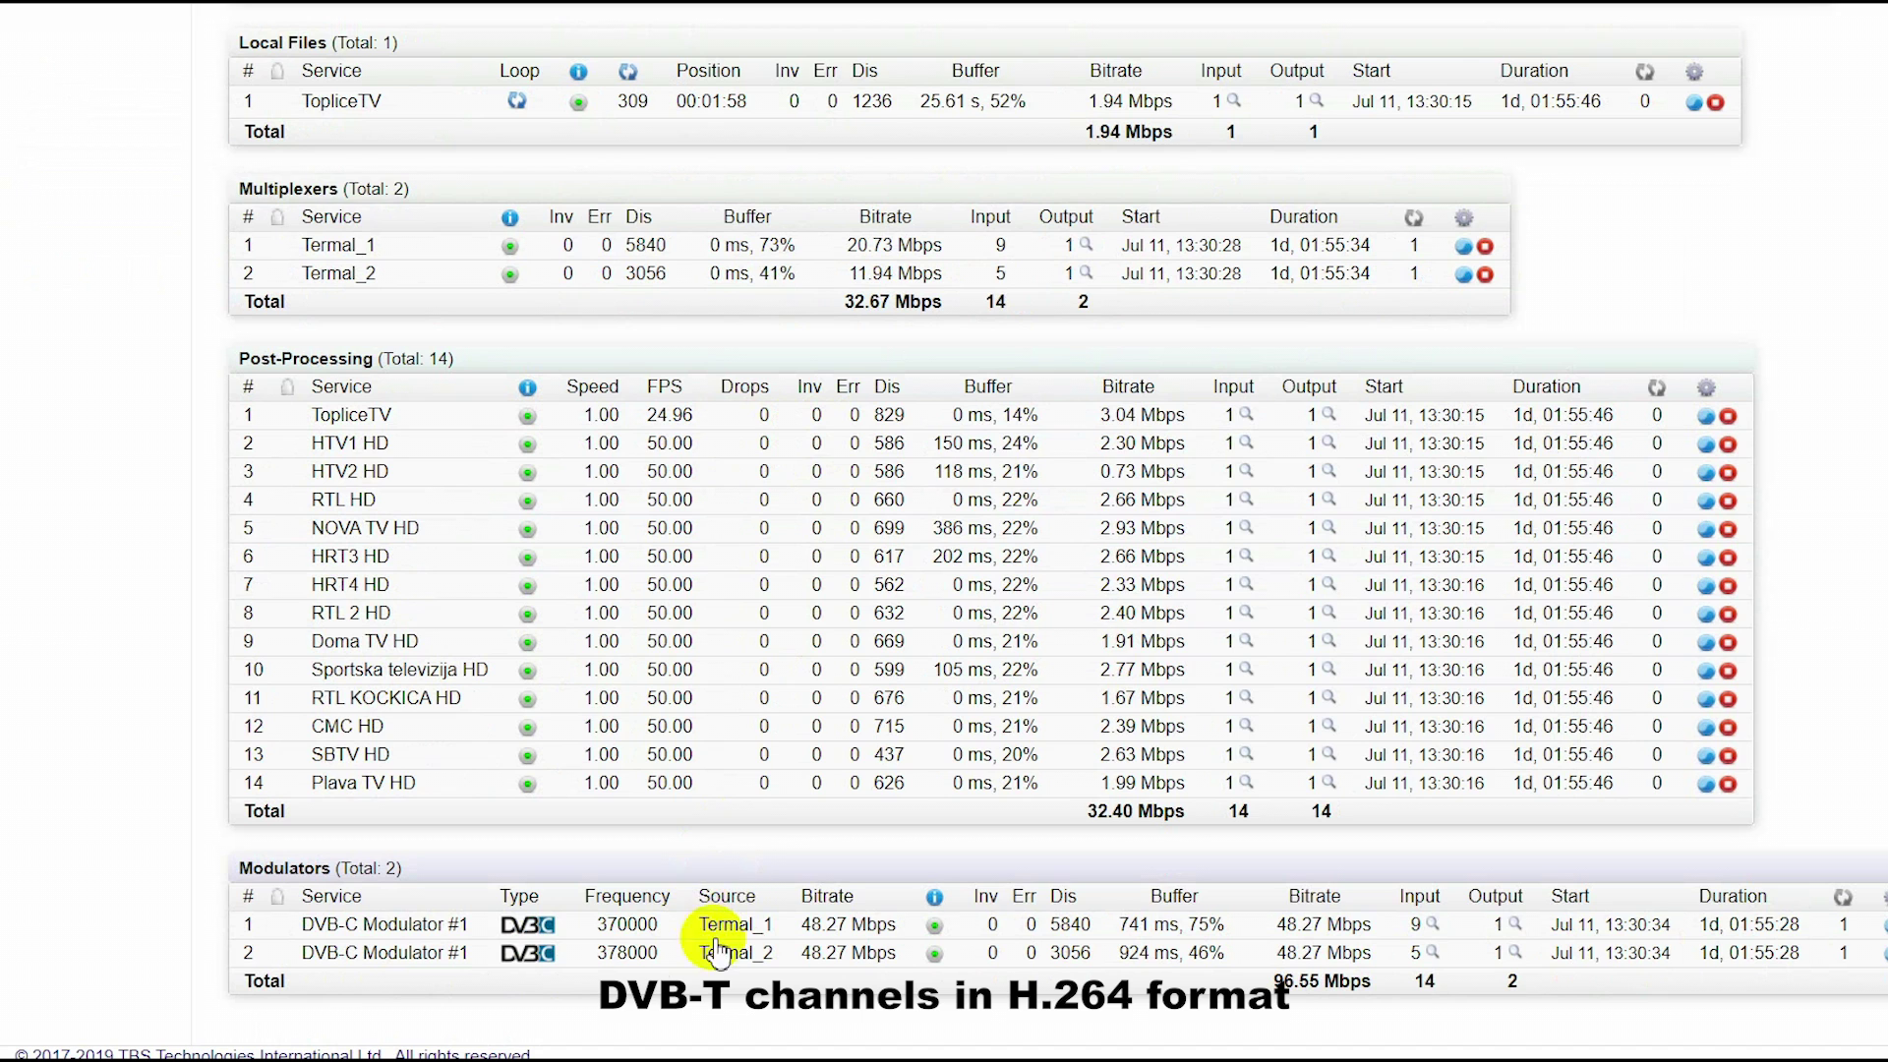
pyautogui.moveTo(29, 884); pyautogui.dragTo(274, 900)
pyautogui.click(196, 864)
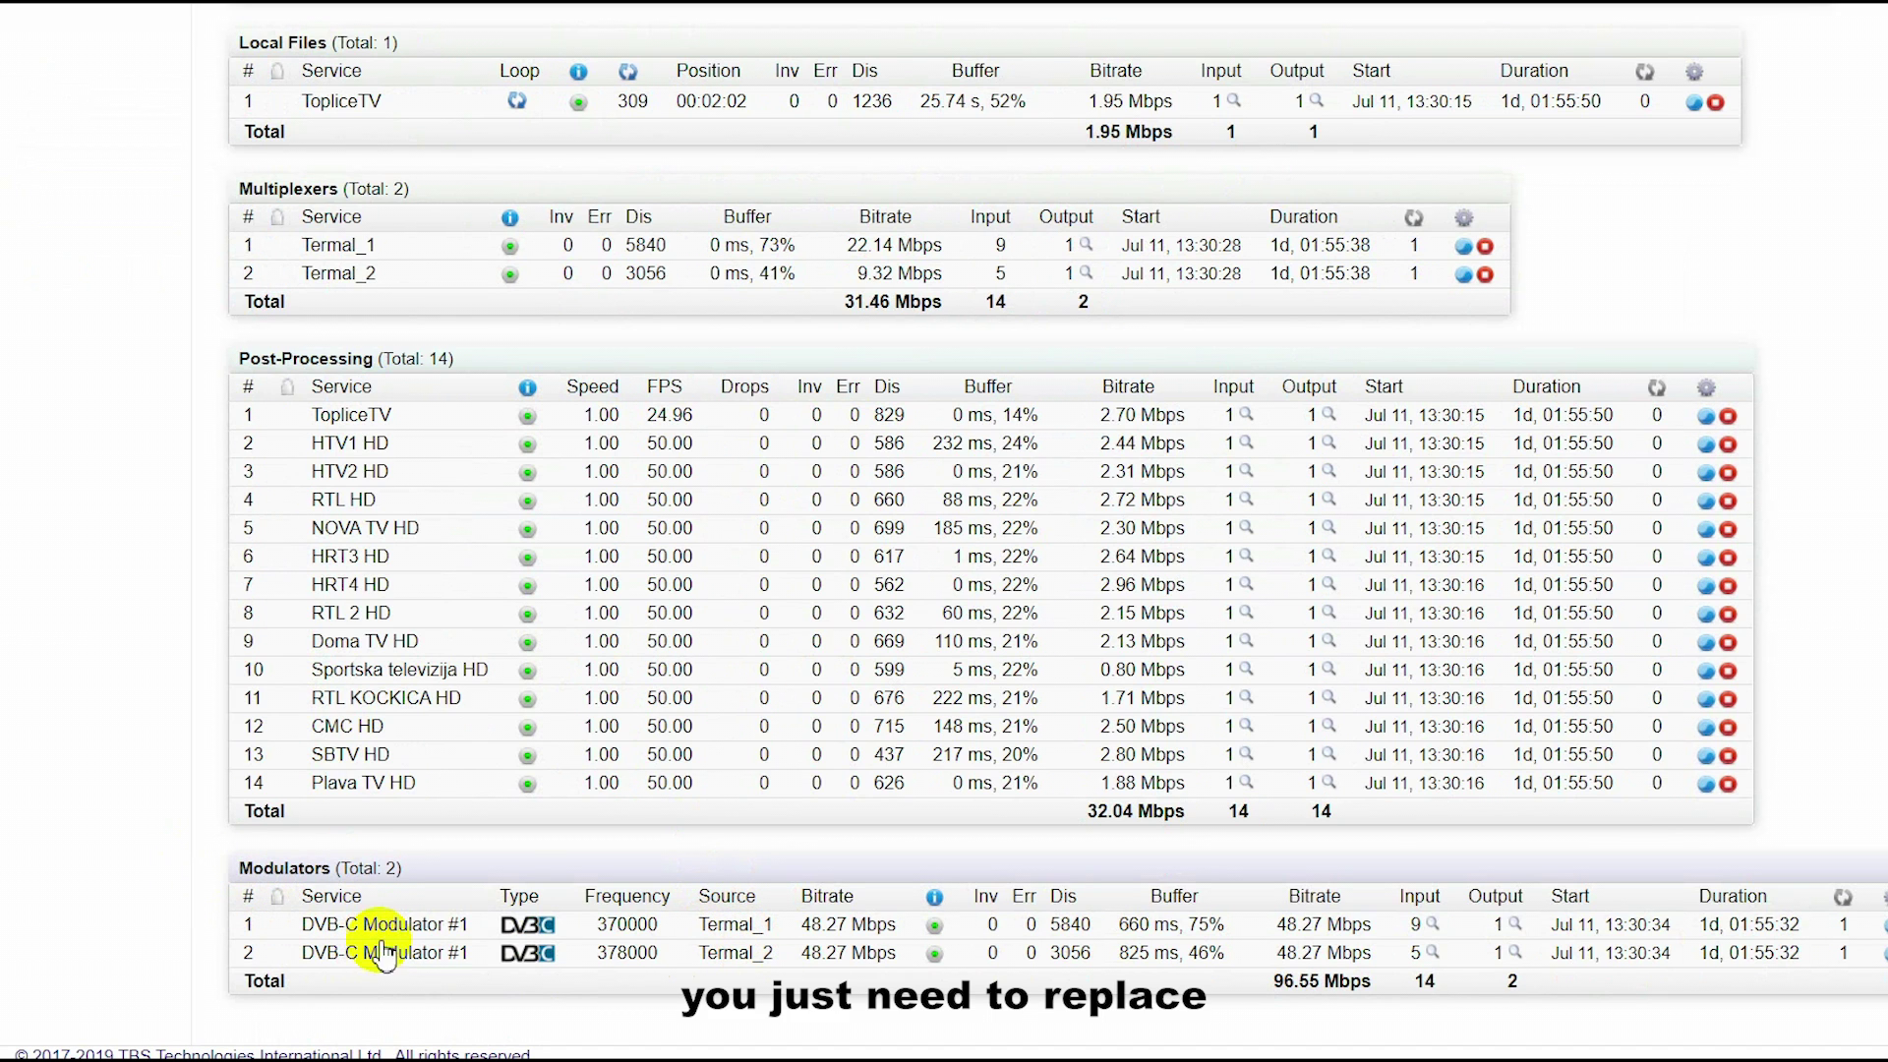